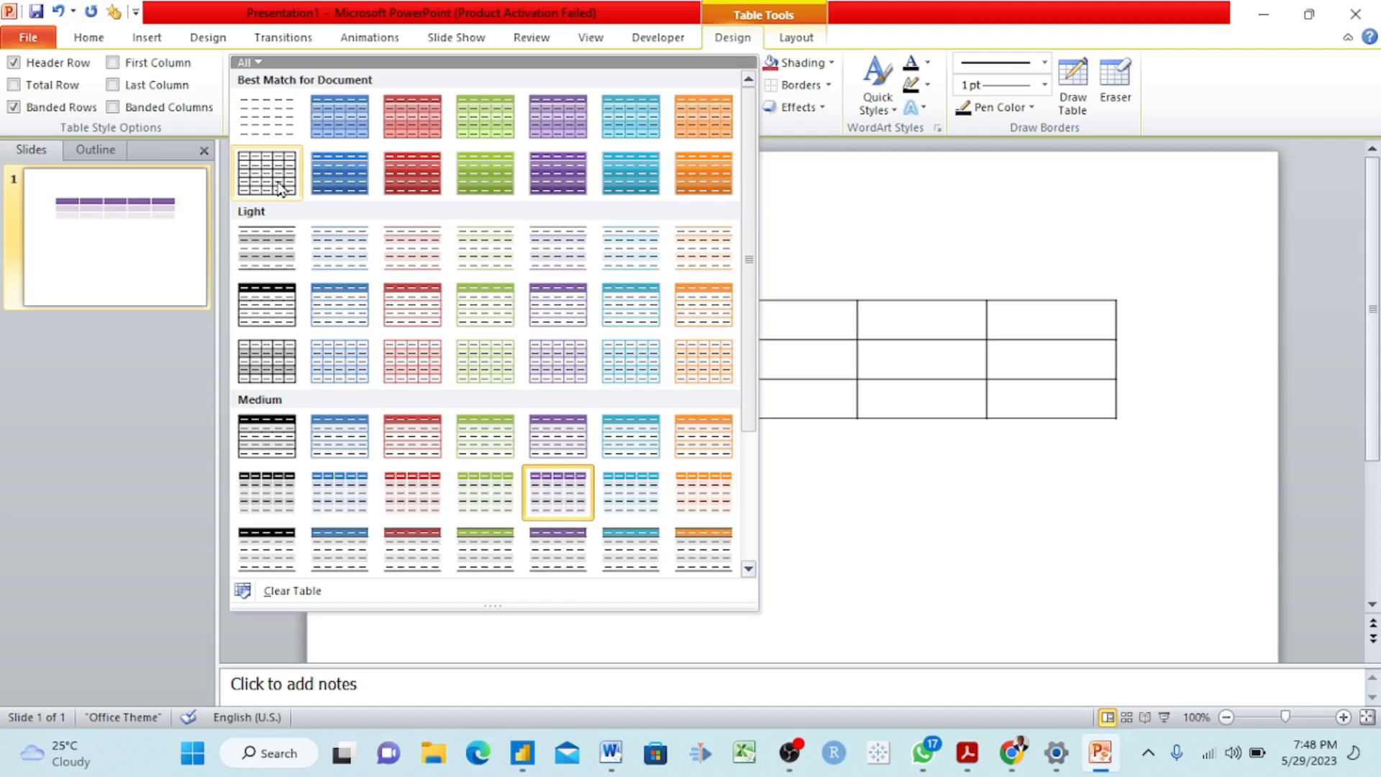
Apply the unshaded black grid style from the document's best-match table styles to the five-column table.
{"action": "left_click", "coordinate": [279, 184]}
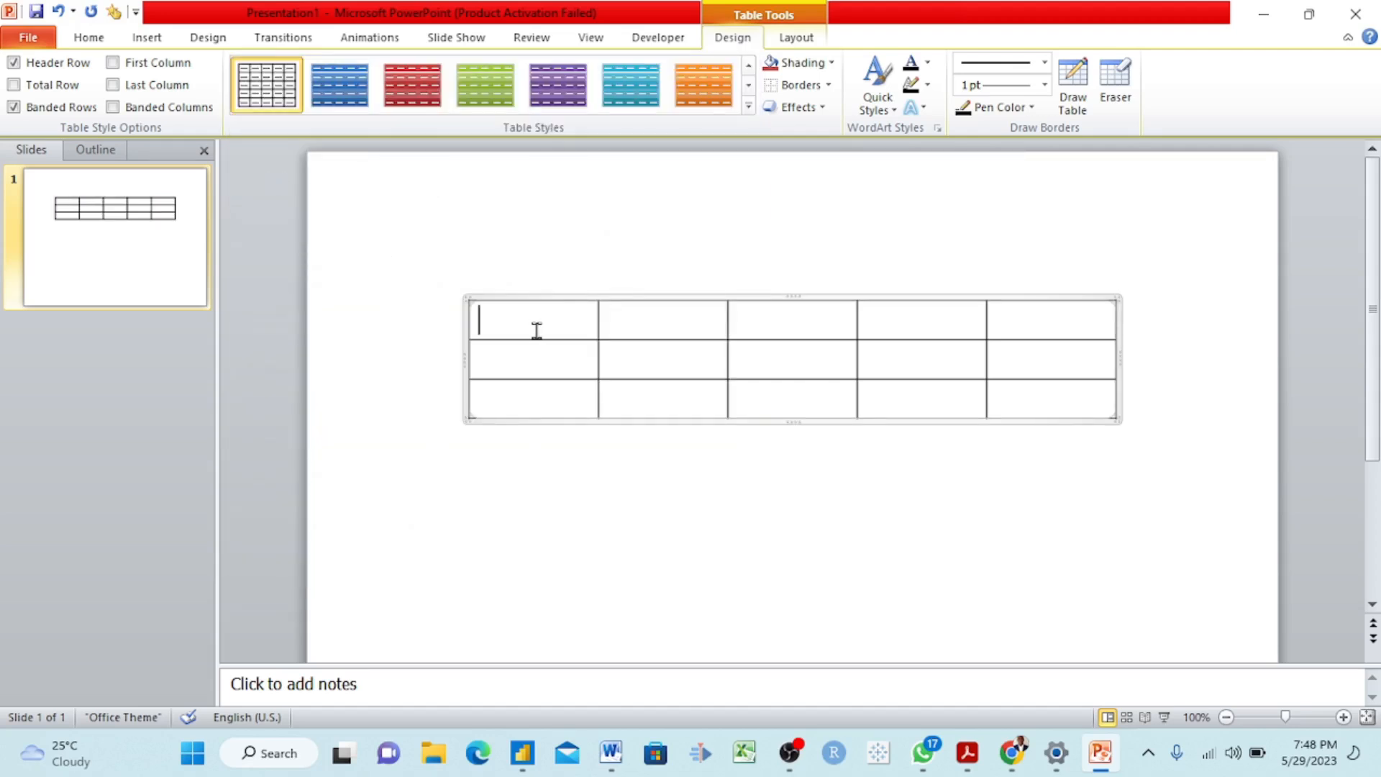
{"action": "left_click", "coordinate": [635, 317]}
{"action": "left_click", "coordinate": [783, 319]}
{"action": "left_click", "coordinate": [858, 321]}
{"action": "left_click", "coordinate": [915, 327]}
{"action": "left_click", "coordinate": [746, 108]}
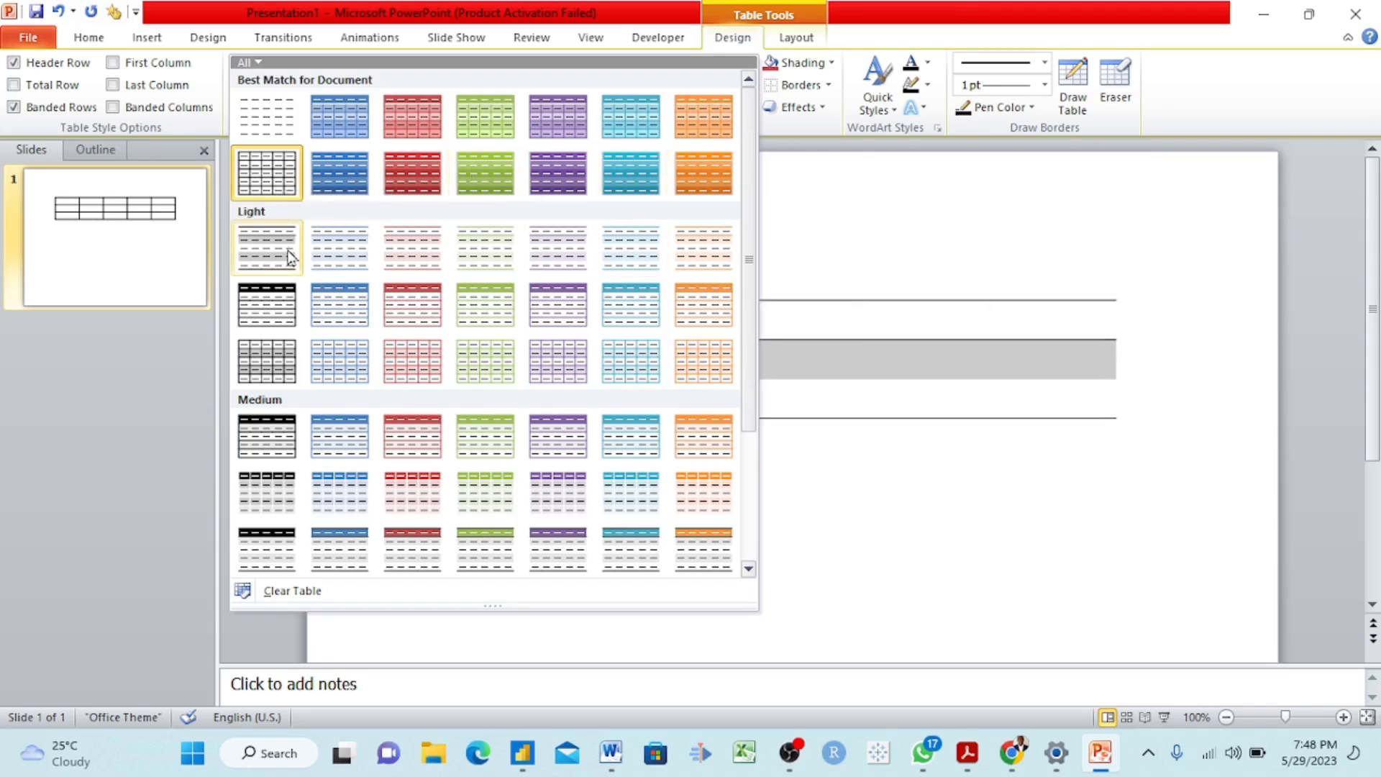
{"action": "left_click", "coordinate": [285, 183]}
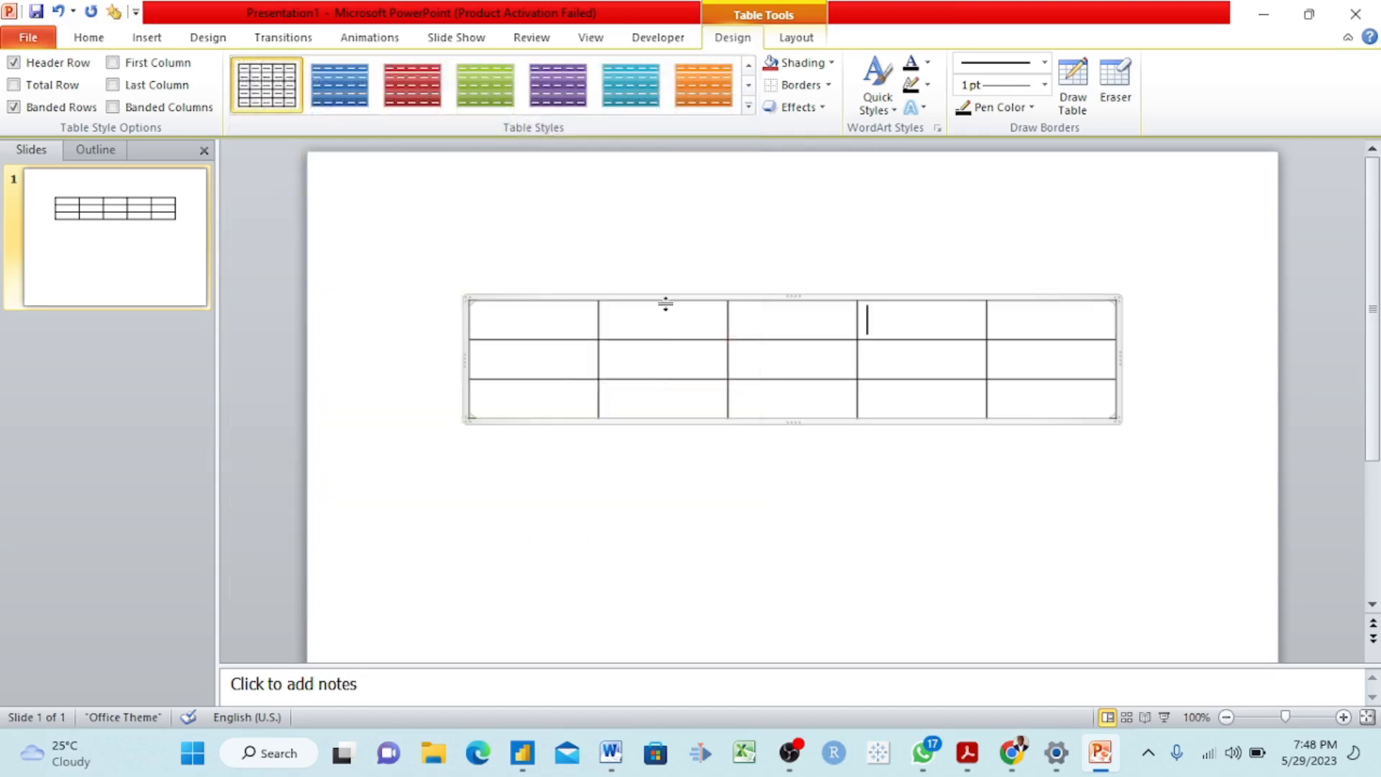
Fill the first four header cells with Organizations, Boys, Girls and Total Children.
{"action": "left_click", "coordinate": [570, 321]}
{"action": "type", "text": "Organizations"}
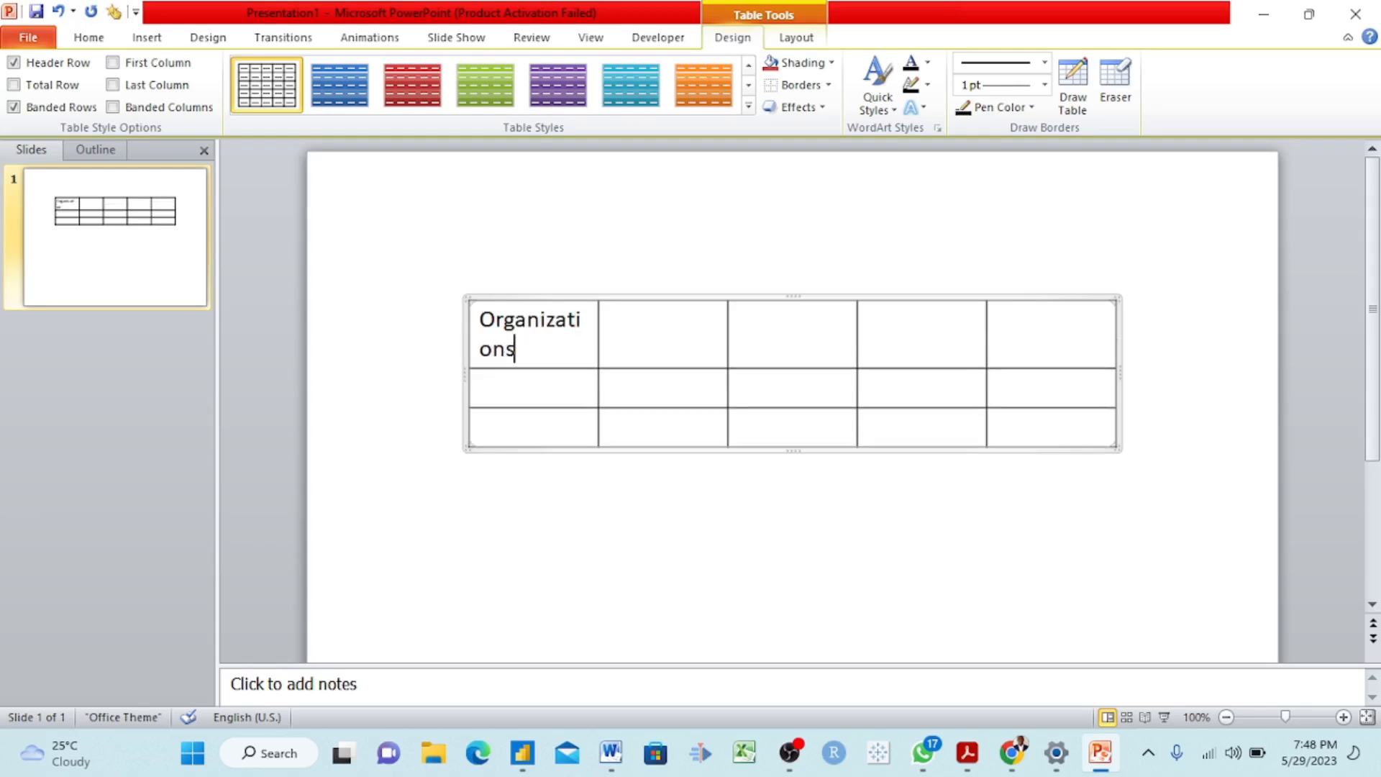
{"action": "left_click", "coordinate": [667, 325]}
{"action": "type", "text": "Boys"}
{"action": "type", "text": "Girls"}
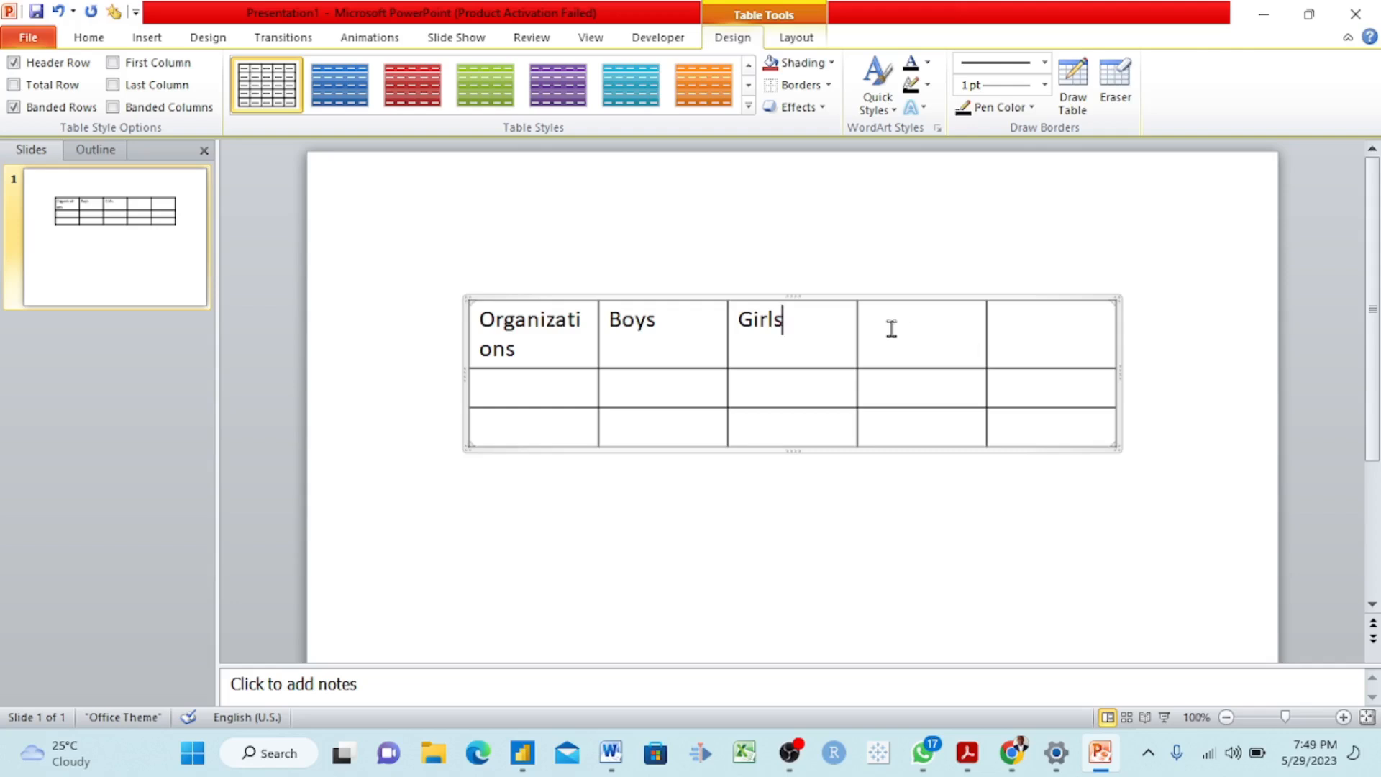
{"action": "type", "text": "Total Children"}
Delete the empty column beside Total Children and undo the deletion.
{"action": "left_click", "coordinate": [1025, 330]}
{"action": "left_click", "coordinate": [798, 40]}
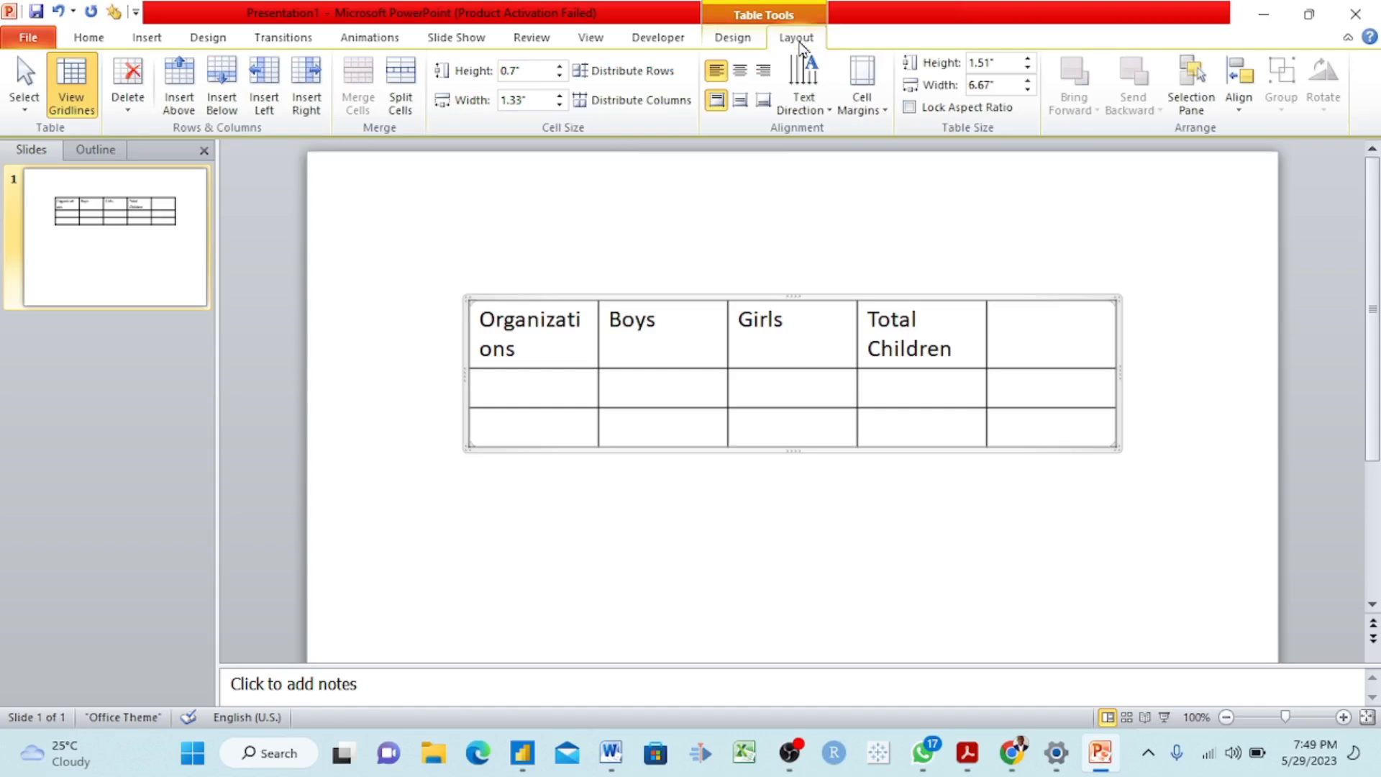
{"action": "left_click", "coordinate": [140, 109]}
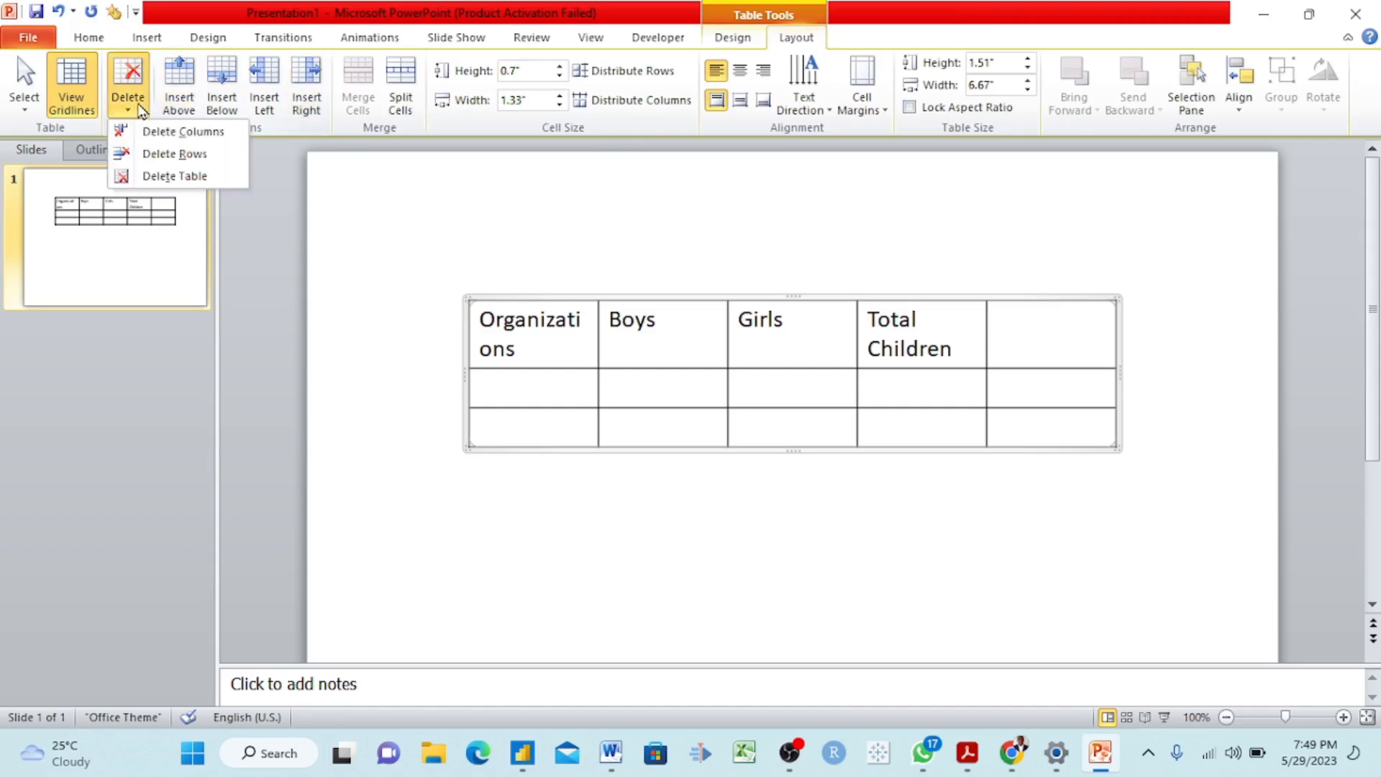
{"action": "left_click", "coordinate": [179, 133]}
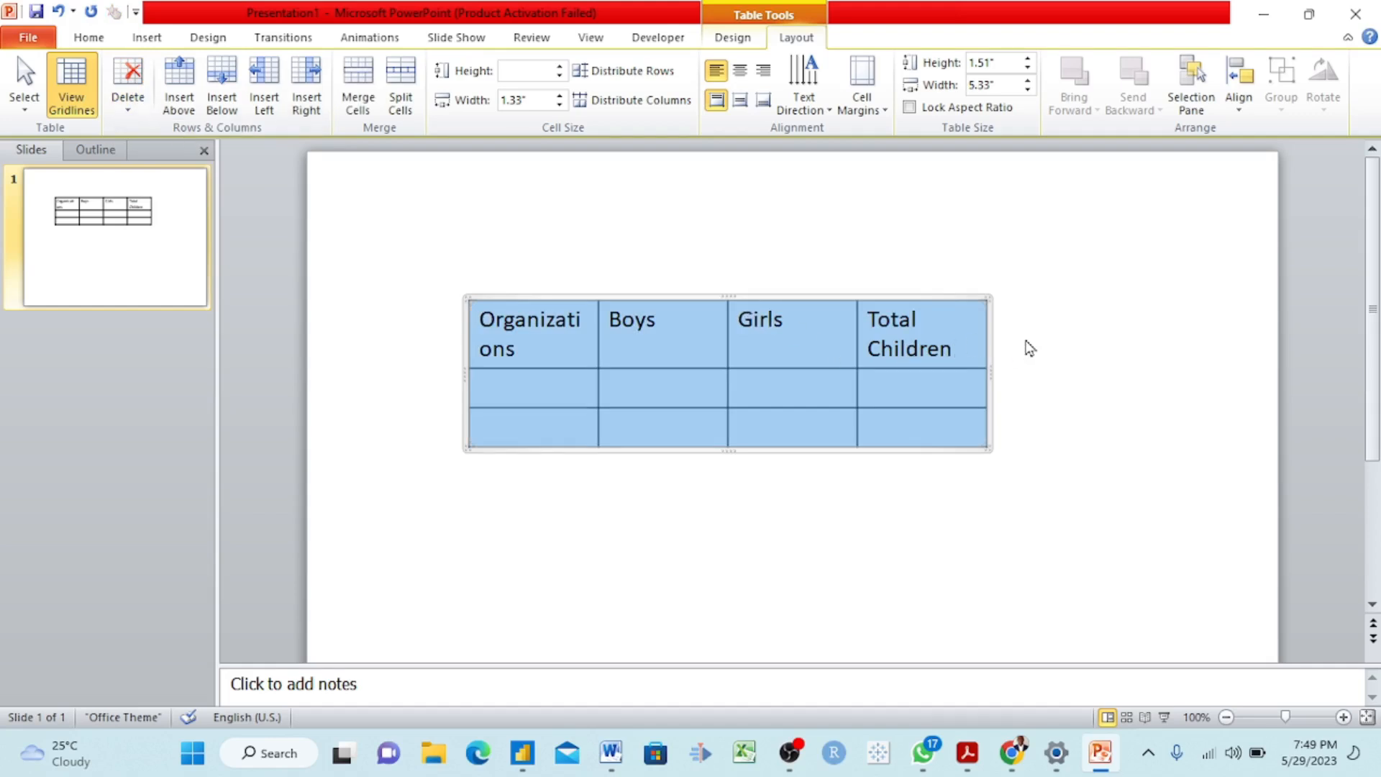
{"action": "left_click", "coordinate": [1029, 347]}
{"action": "left_click", "coordinate": [60, 16]}
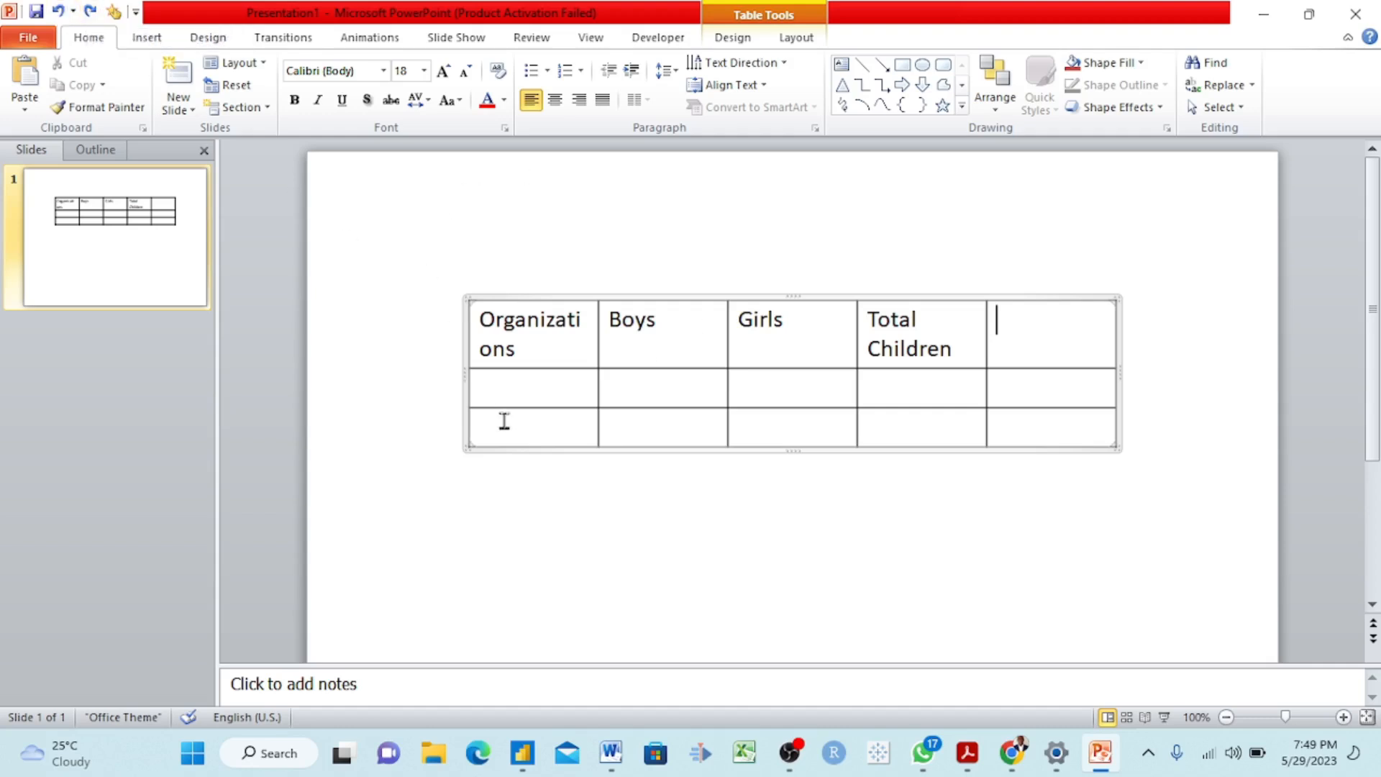
Delete the table's empty fifth column and deselect the table.
{"action": "left_click", "coordinate": [1035, 388]}
{"action": "left_click", "coordinate": [1029, 317]}
{"action": "left_click", "coordinate": [1028, 391]}
{"action": "left_click", "coordinate": [802, 39]}
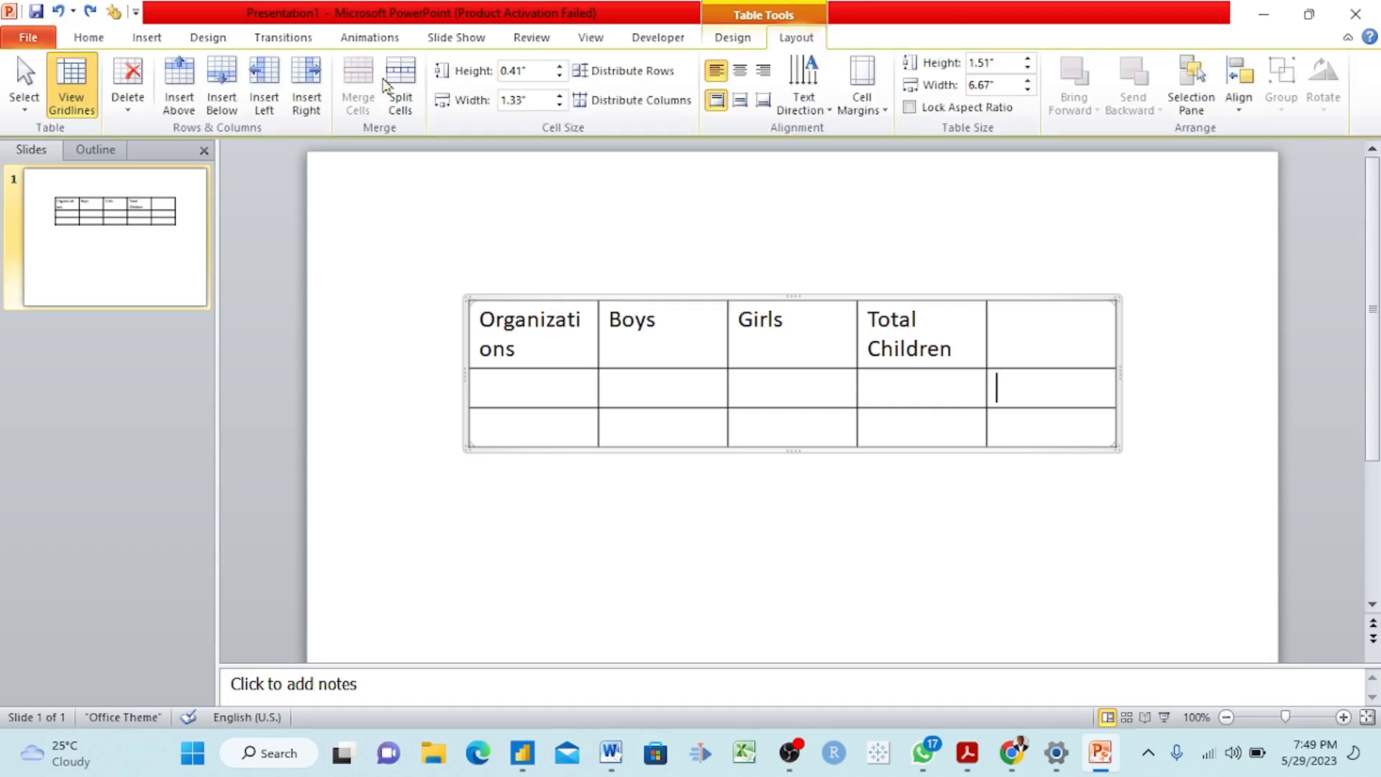
{"action": "left_click", "coordinate": [131, 106]}
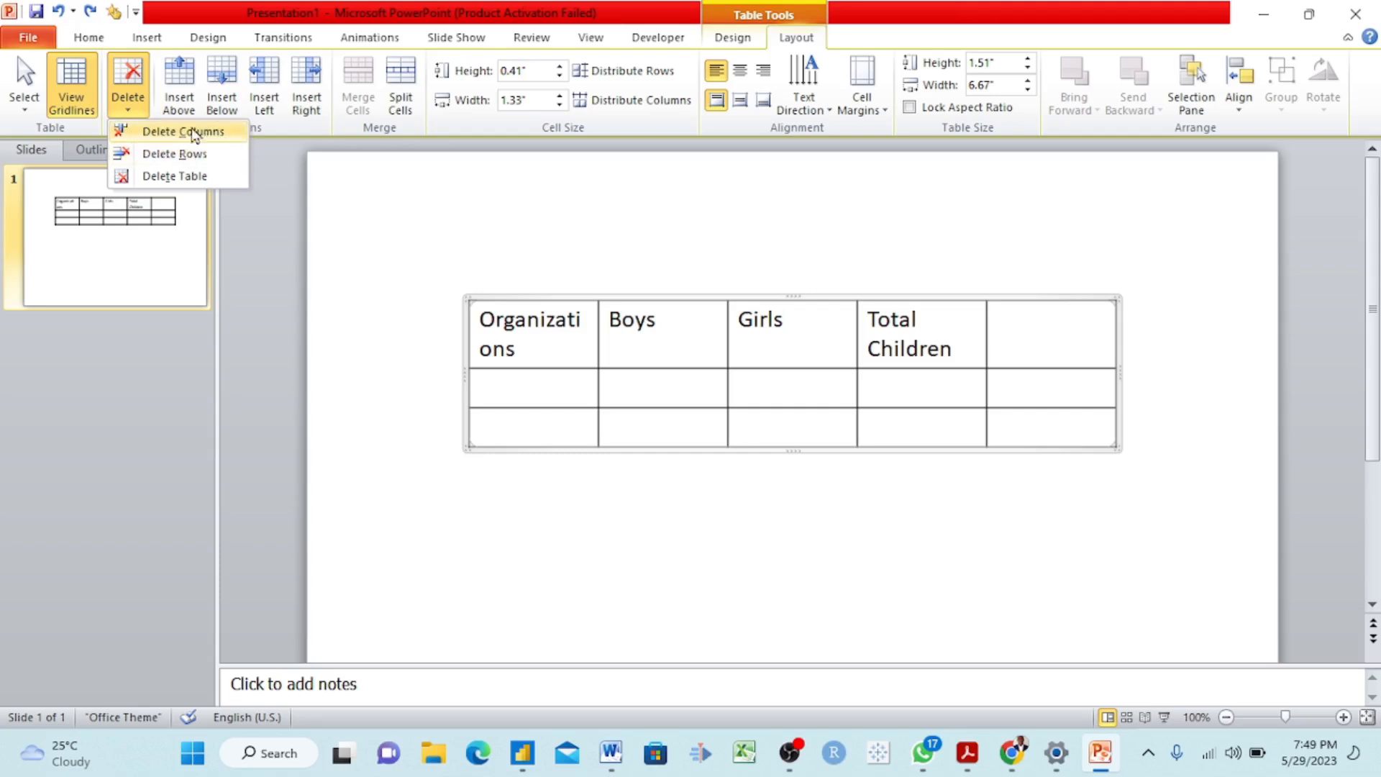
{"action": "left_click", "coordinate": [210, 133]}
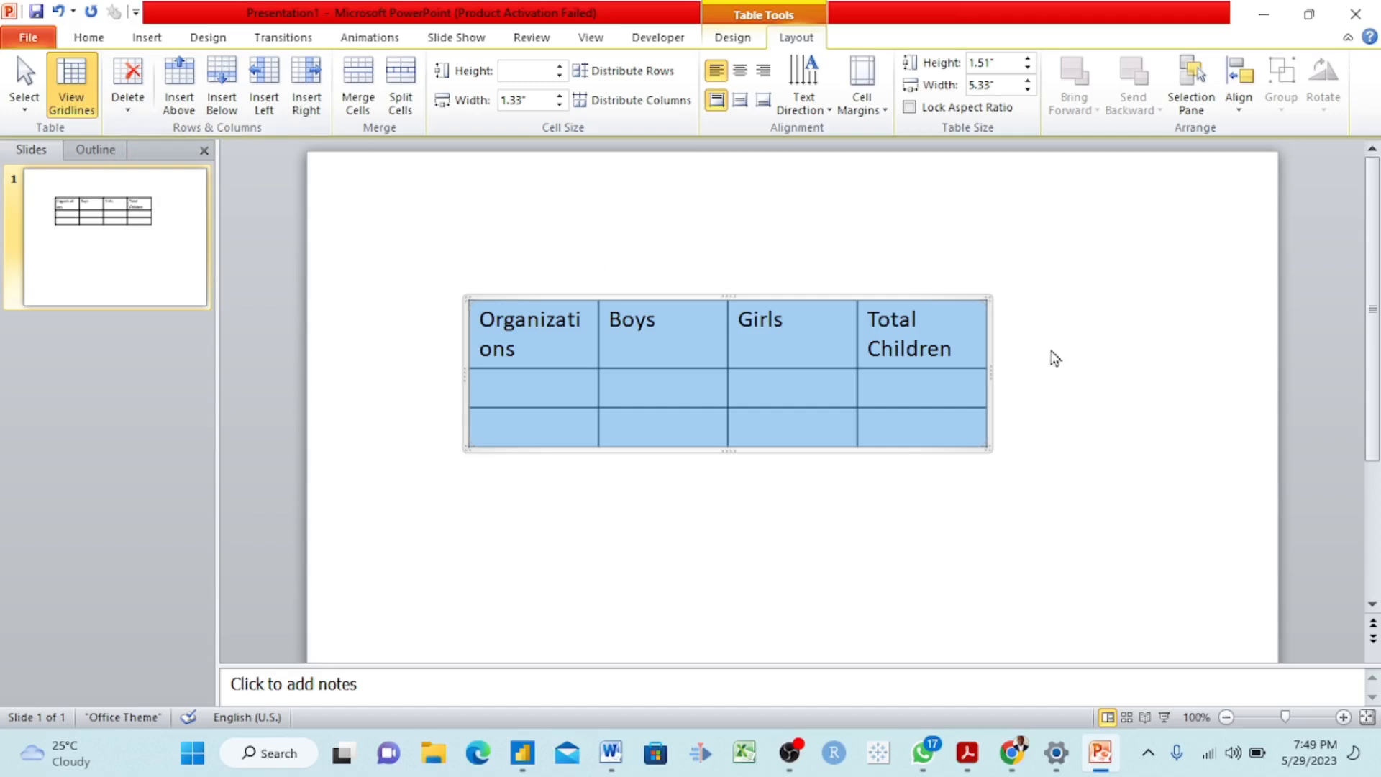
{"action": "left_click", "coordinate": [1067, 338]}
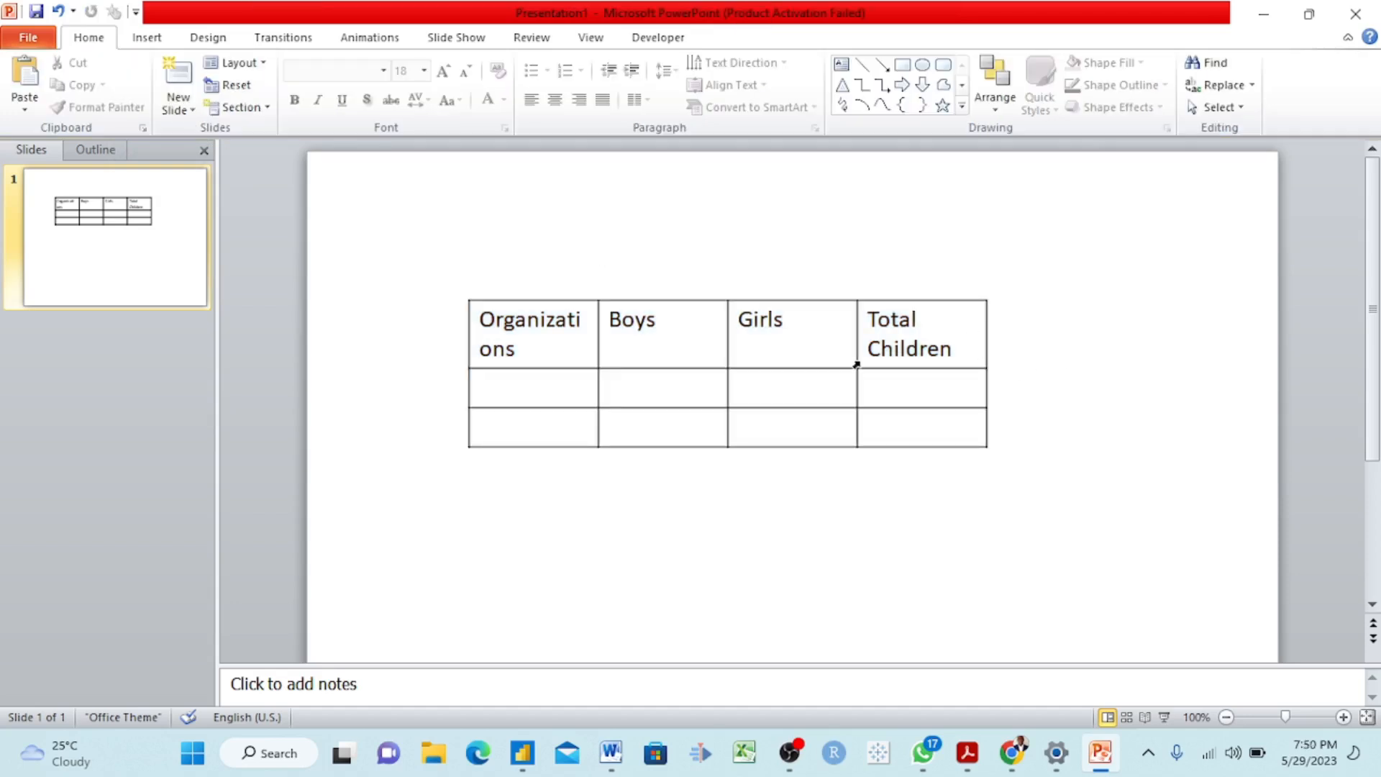
Enter organizations A and B in the two body rows, with 3 and 2 boys, and 4 girls for A.
{"action": "left_click", "coordinate": [561, 391]}
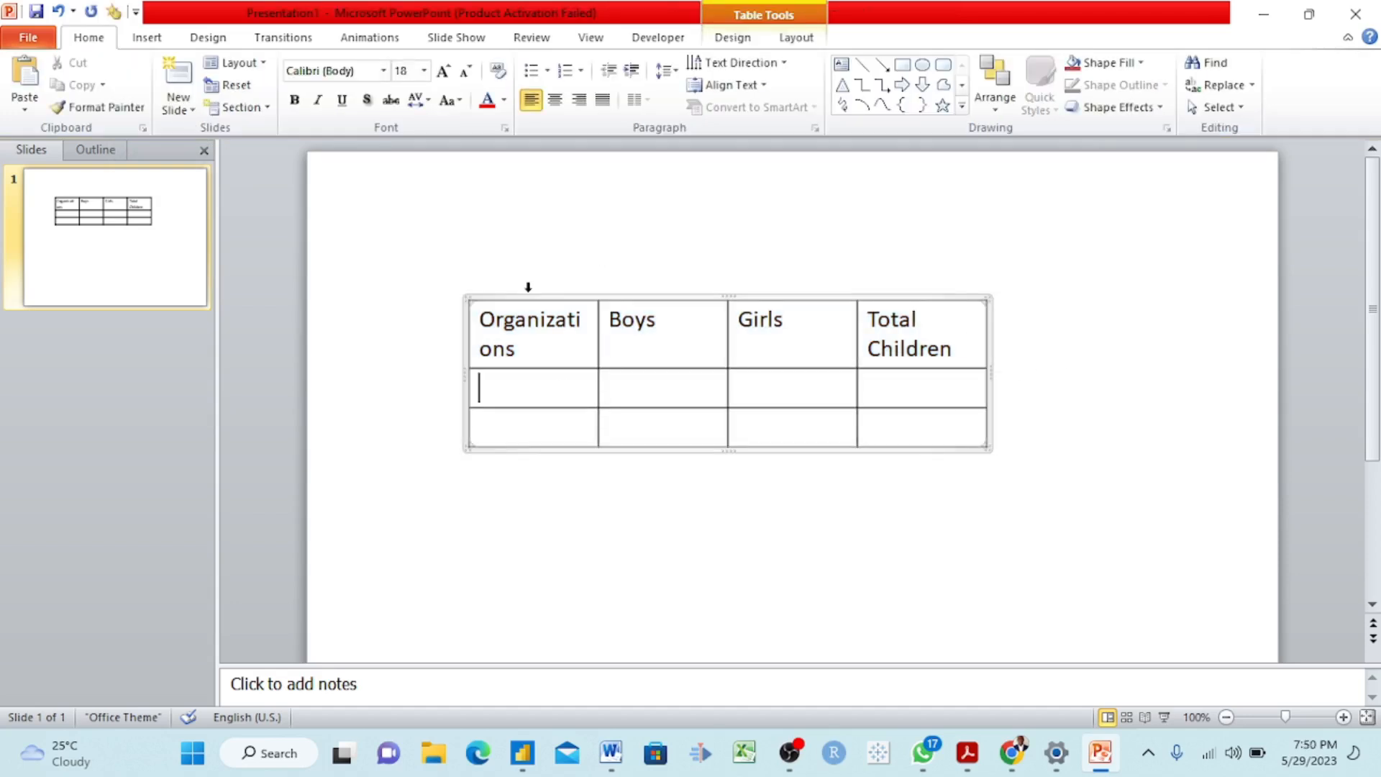
{"action": "type", "text": "A"}
{"action": "left_click", "coordinate": [508, 427]}
{"action": "type", "text": "B"}
{"action": "type", "text": "3"}
{"action": "left_click", "coordinate": [769, 388]}
{"action": "left_click", "coordinate": [659, 433]}
{"action": "type", "text": "2"}
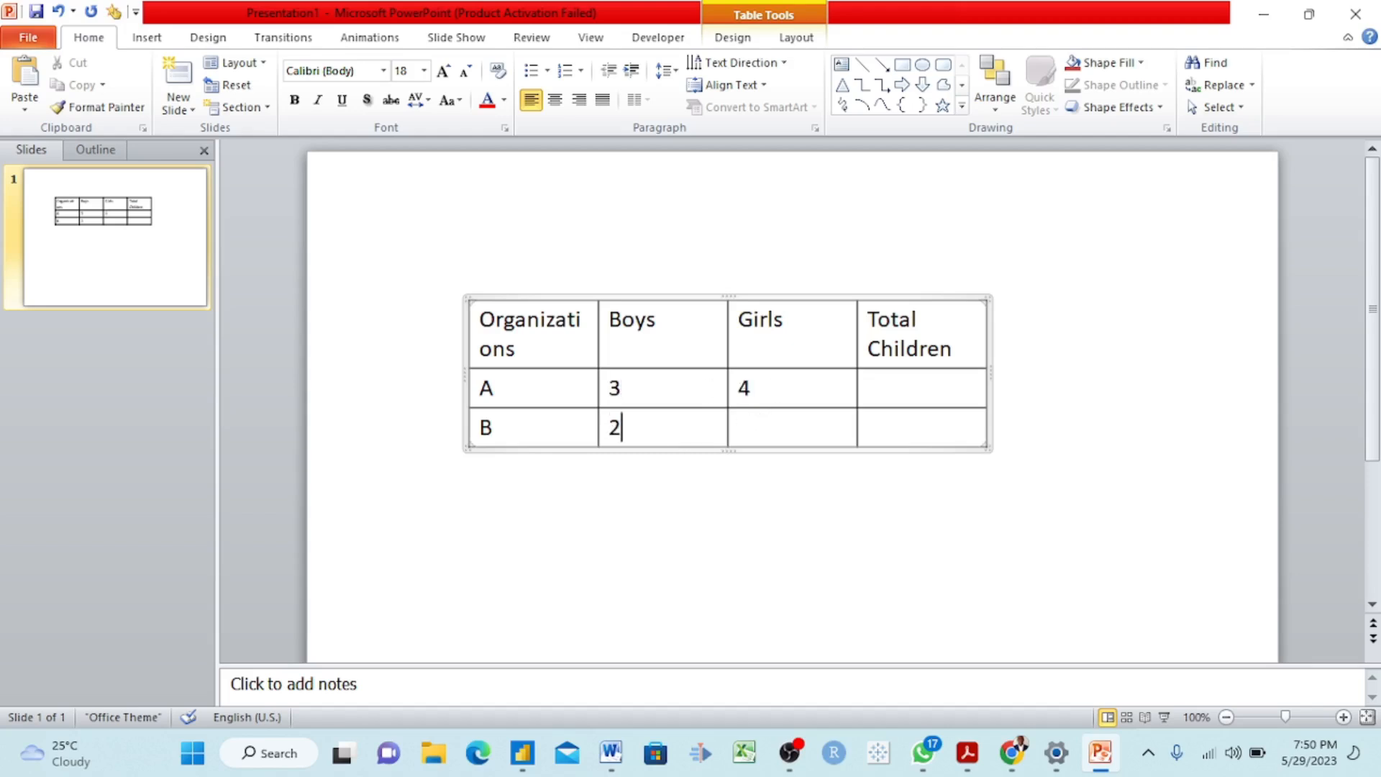
Enter 5 girls for organization B and 7 total children for both organizations.
{"action": "left_click", "coordinate": [762, 428]}
{"action": "type", "text": "4"}
{"action": "key", "text": "BackSpace"}
{"action": "type", "text": "5"}
{"action": "left_click", "coordinate": [927, 428]}
{"action": "type", "text": "7"}
{"action": "left_click", "coordinate": [1075, 456]}
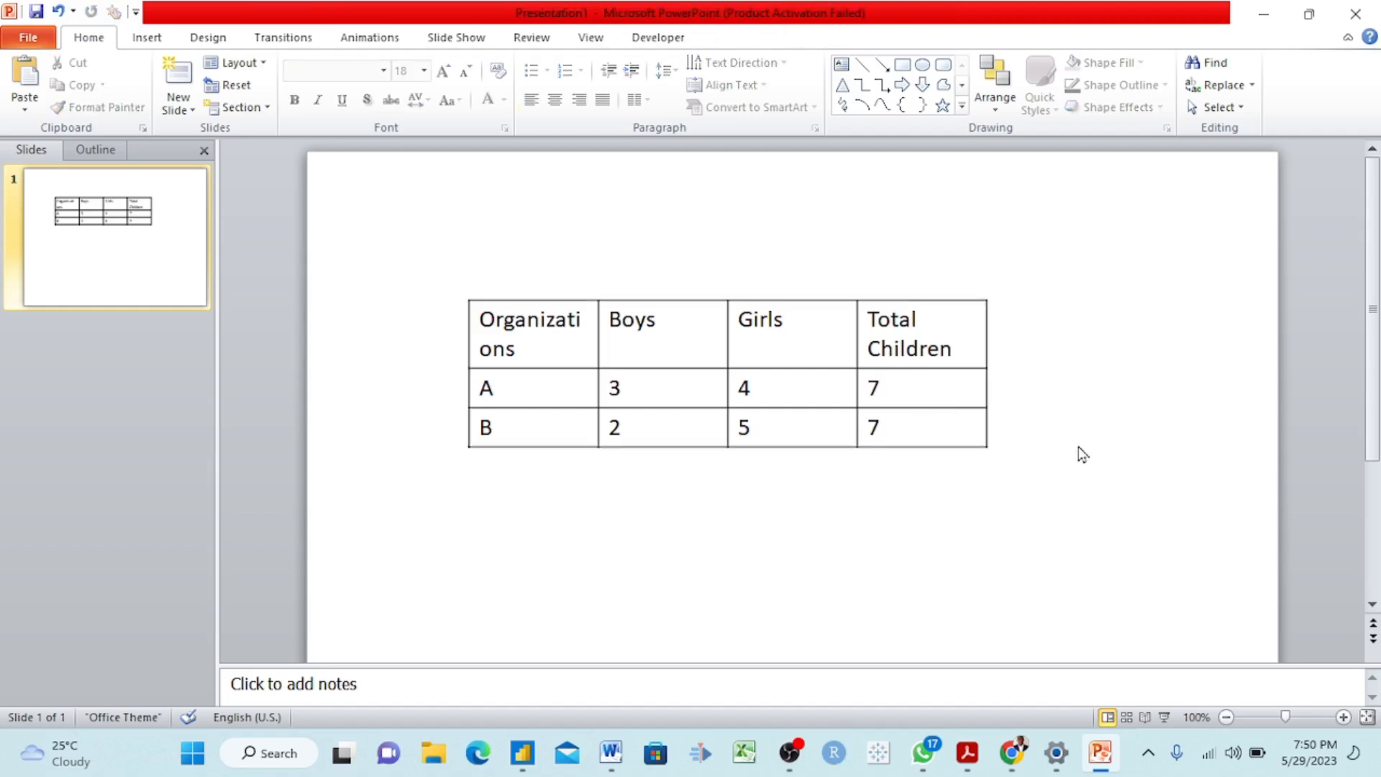
Insert two blank columns after Total Children and undo both insertions.
{"action": "left_click", "coordinate": [937, 348]}
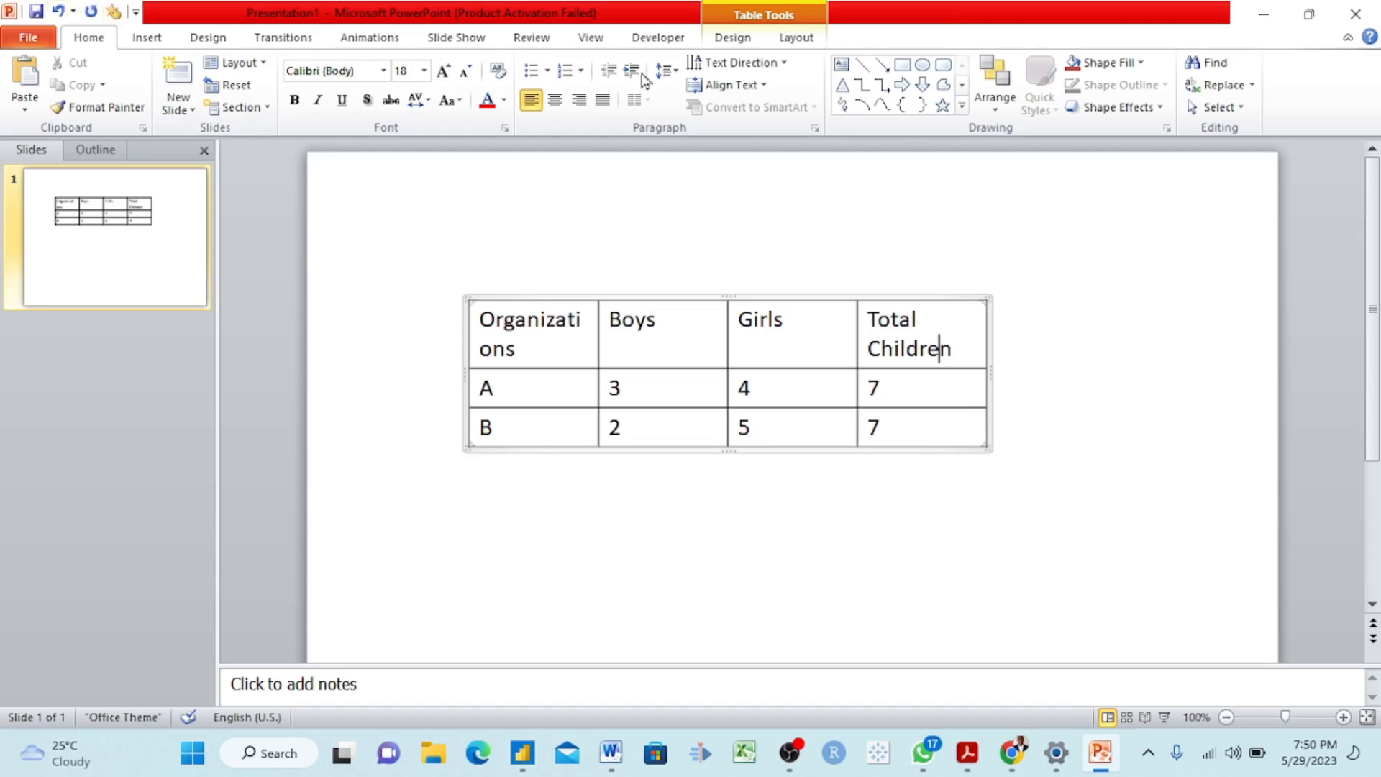
{"action": "left_click", "coordinate": [951, 351]}
{"action": "left_click", "coordinate": [951, 387]}
{"action": "left_click", "coordinate": [921, 382]}
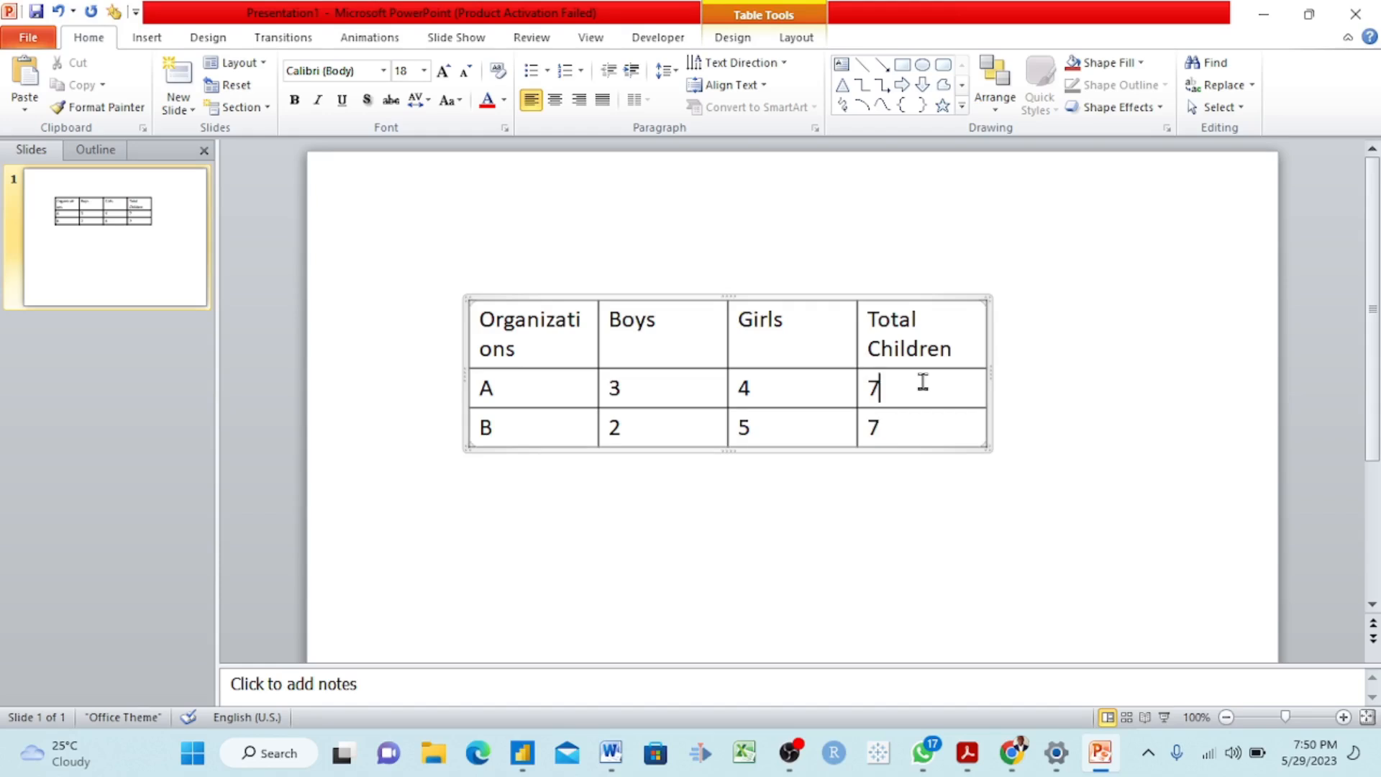
{"action": "left_click", "coordinate": [793, 44]}
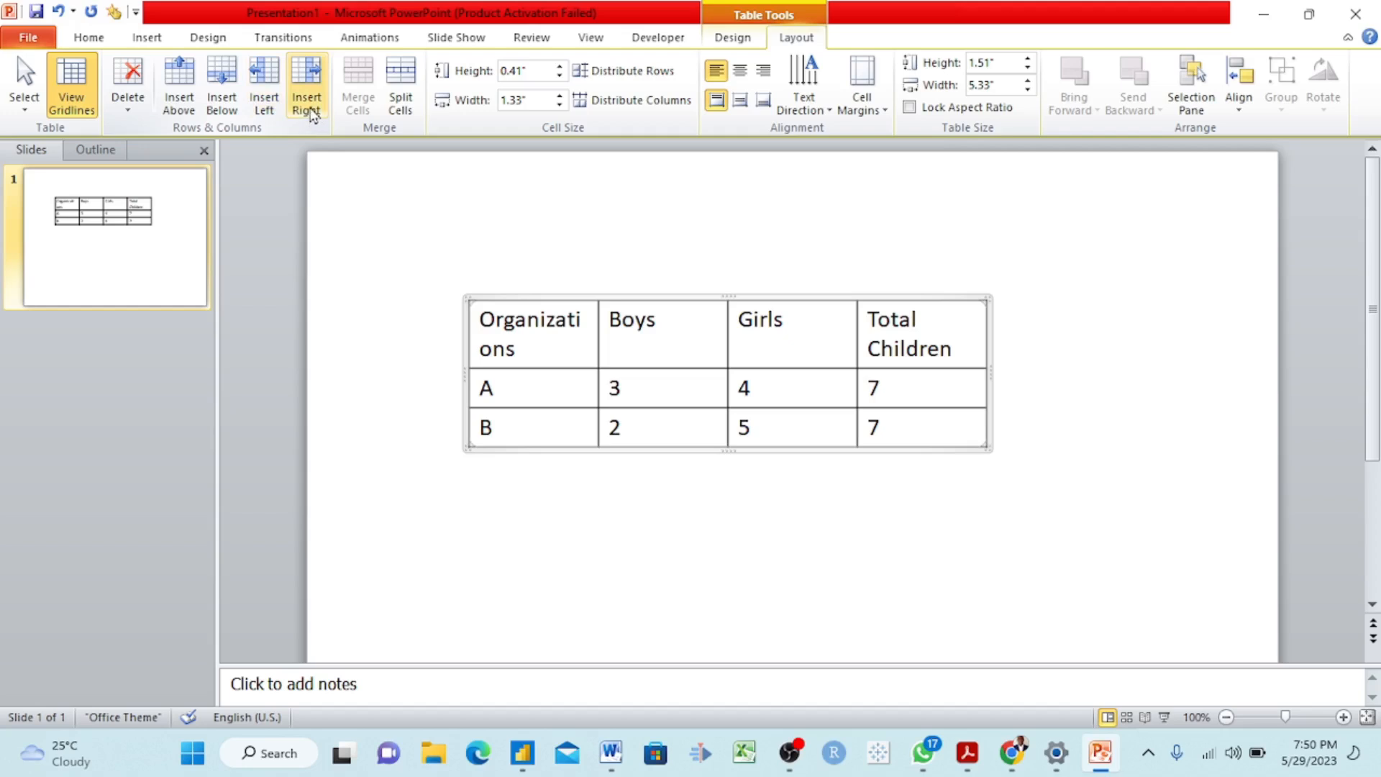
{"action": "left_click", "coordinate": [311, 115]}
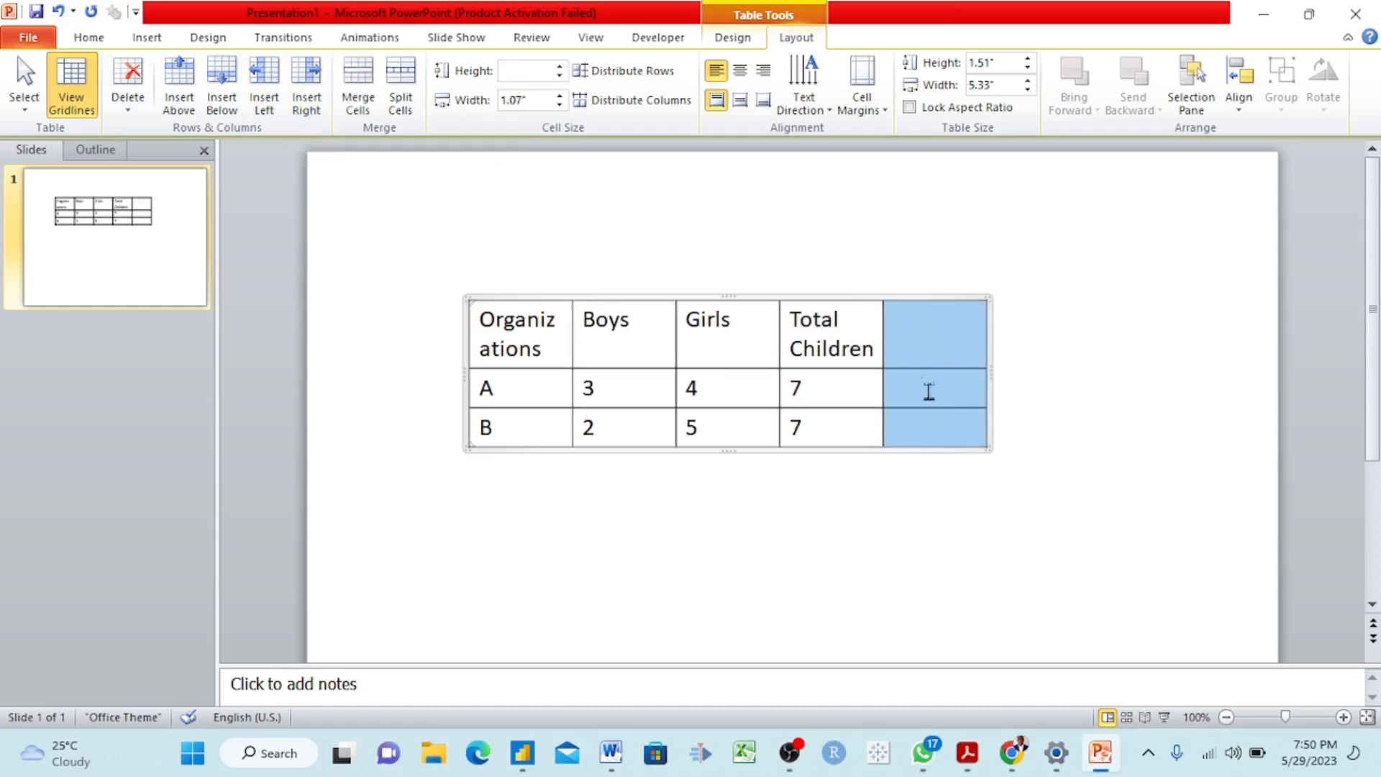
{"action": "left_click", "coordinate": [311, 108]}
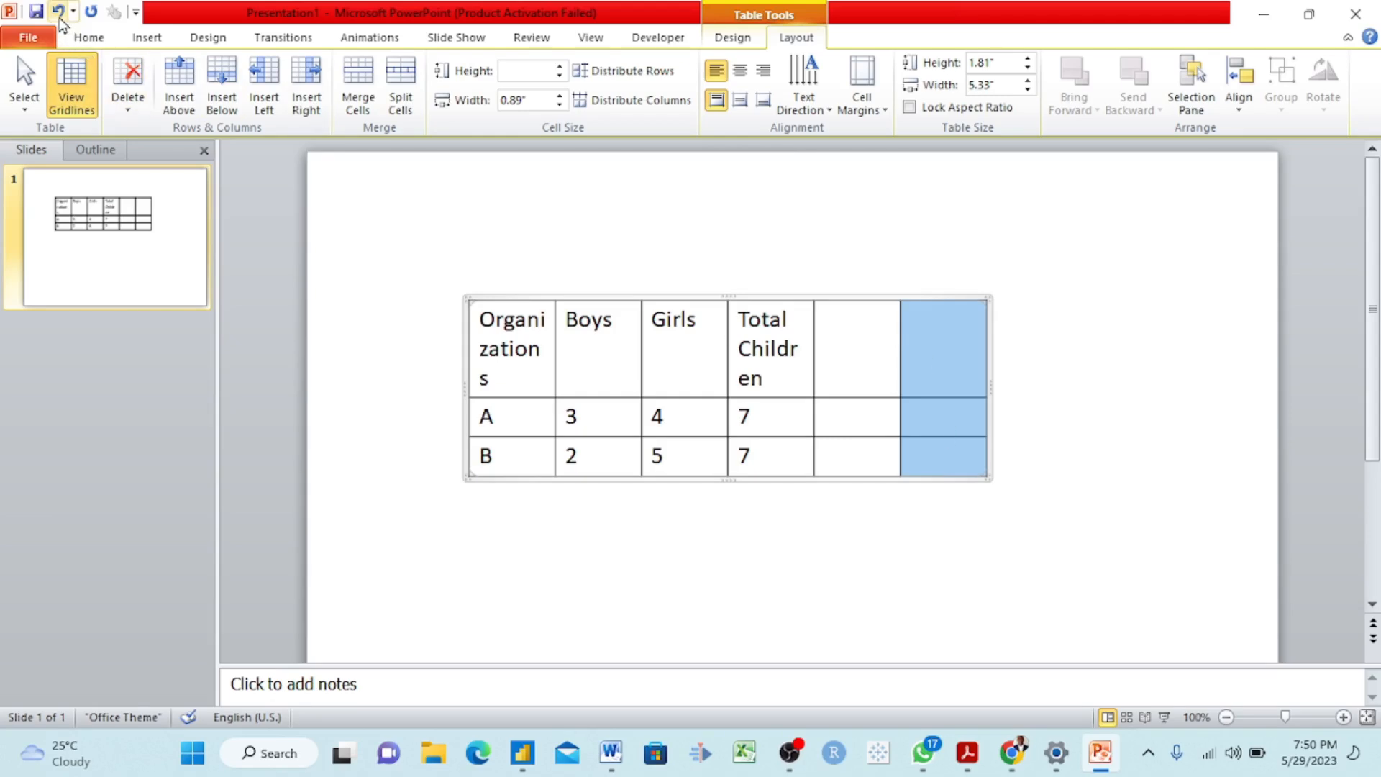
{"action": "left_click", "coordinate": [59, 12]}
{"action": "left_click", "coordinate": [58, 11]}
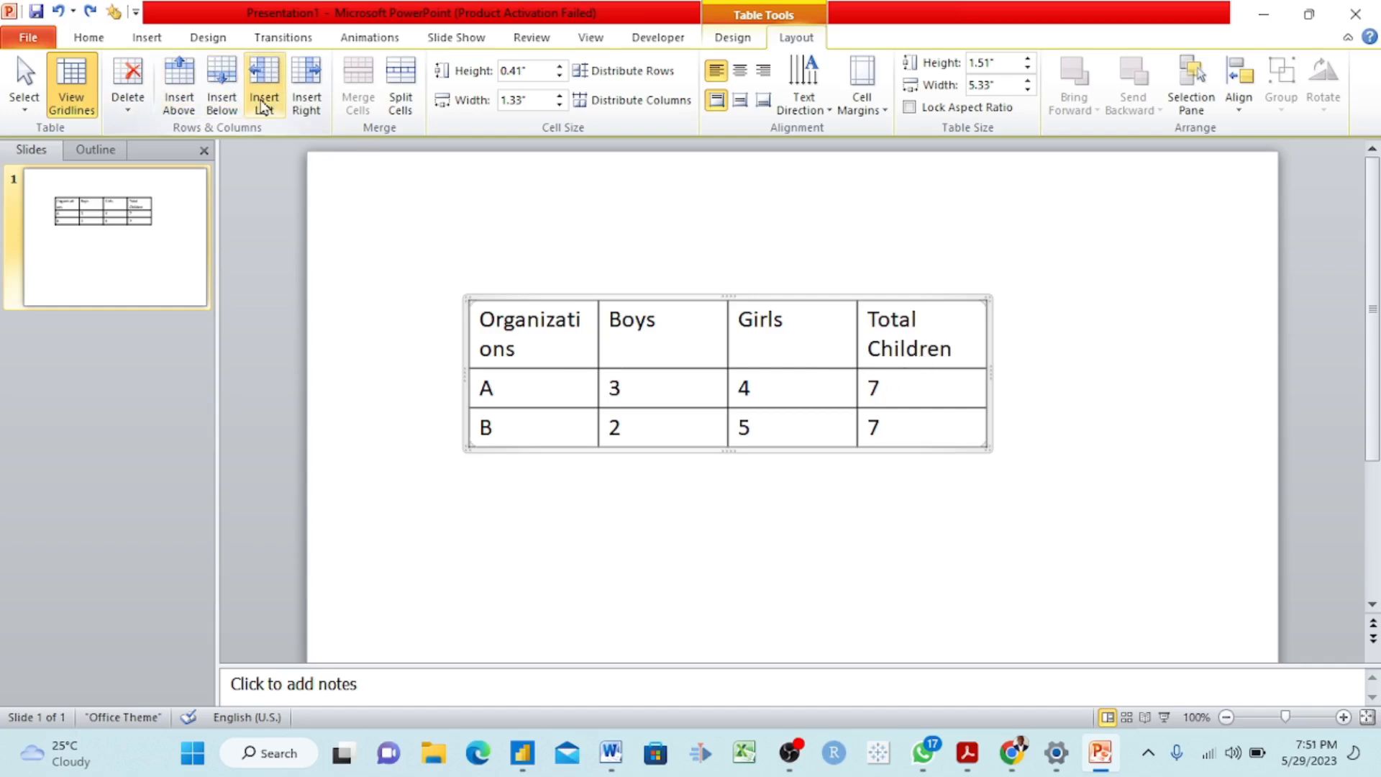
Insert one blank column before Total Children and one after it, and undo both insertions.
{"action": "left_click", "coordinate": [273, 119]}
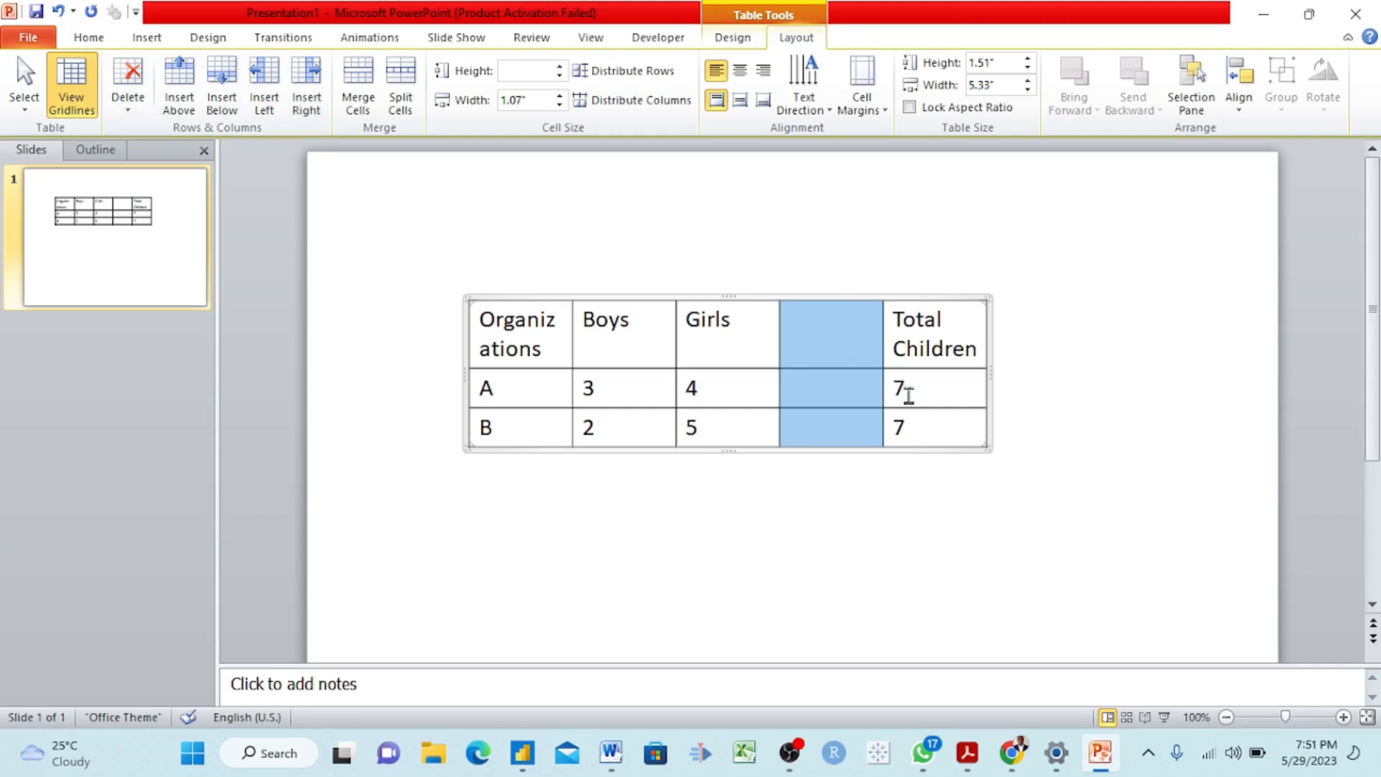
{"action": "left_click", "coordinate": [910, 395]}
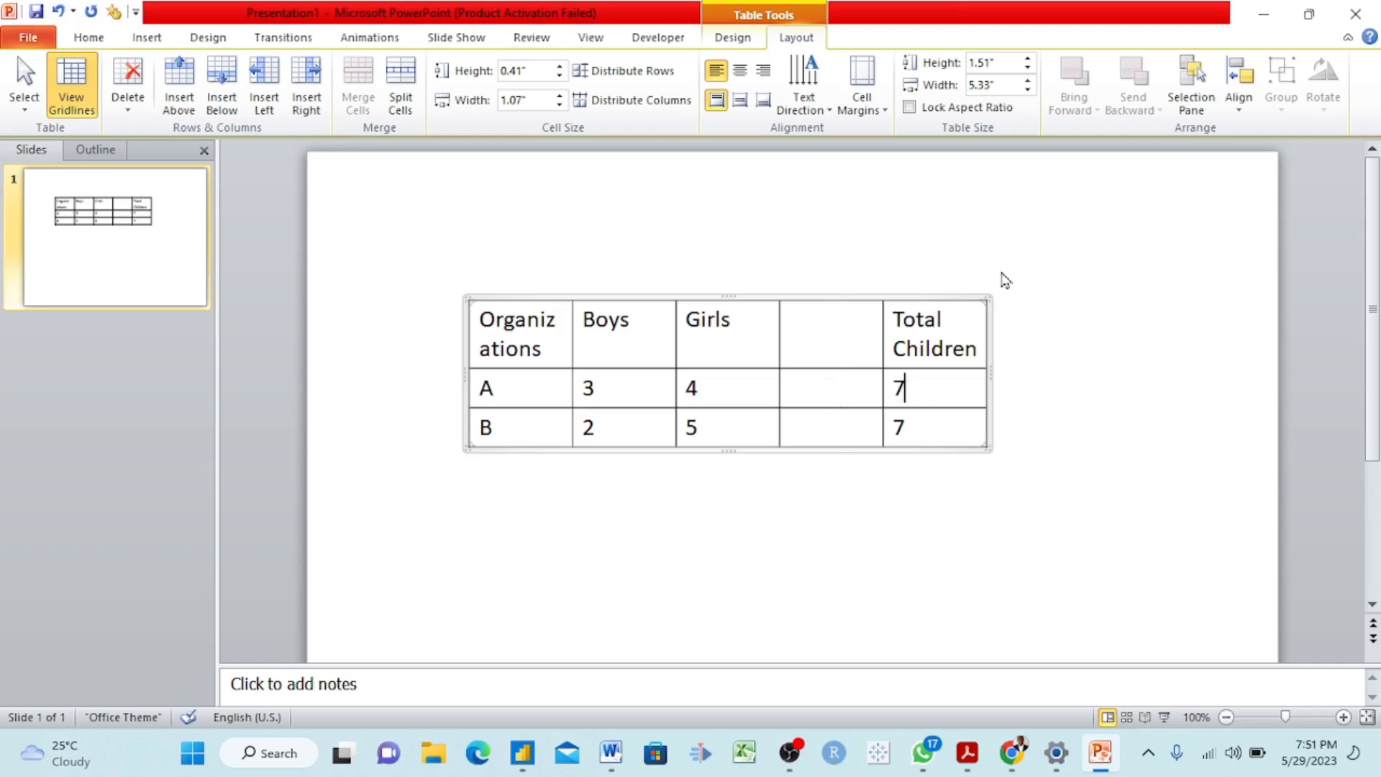
{"action": "left_click", "coordinate": [306, 108]}
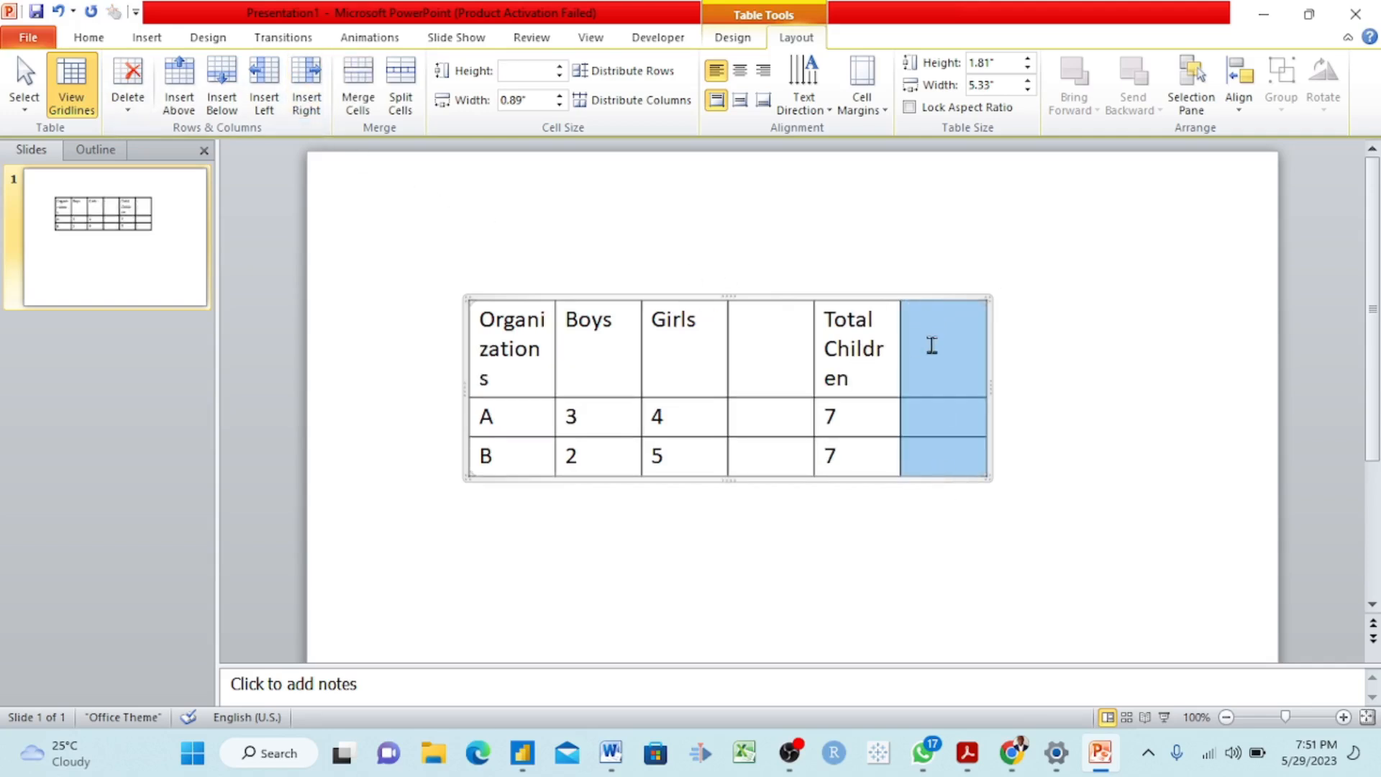
{"action": "left_click", "coordinate": [927, 343]}
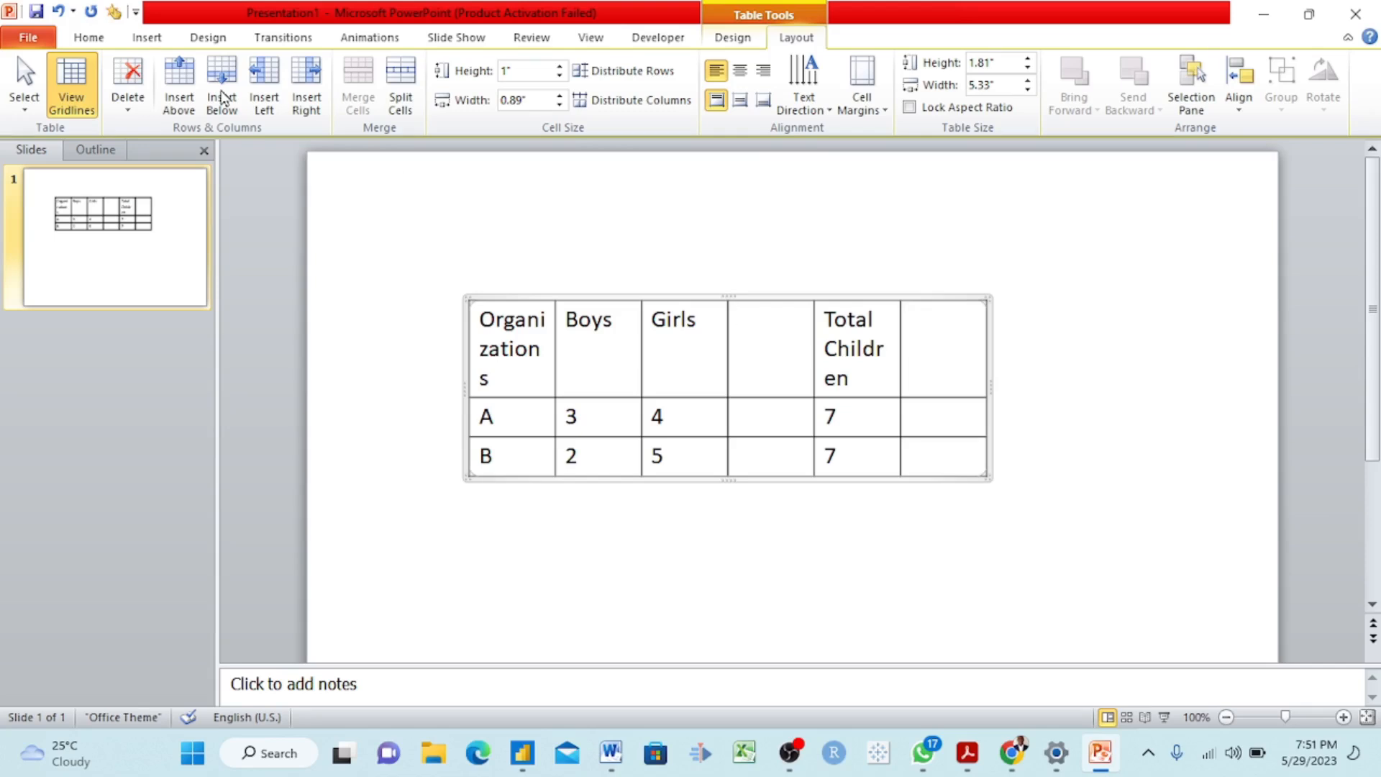
{"action": "left_click", "coordinate": [58, 11]}
{"action": "left_click", "coordinate": [60, 11]}
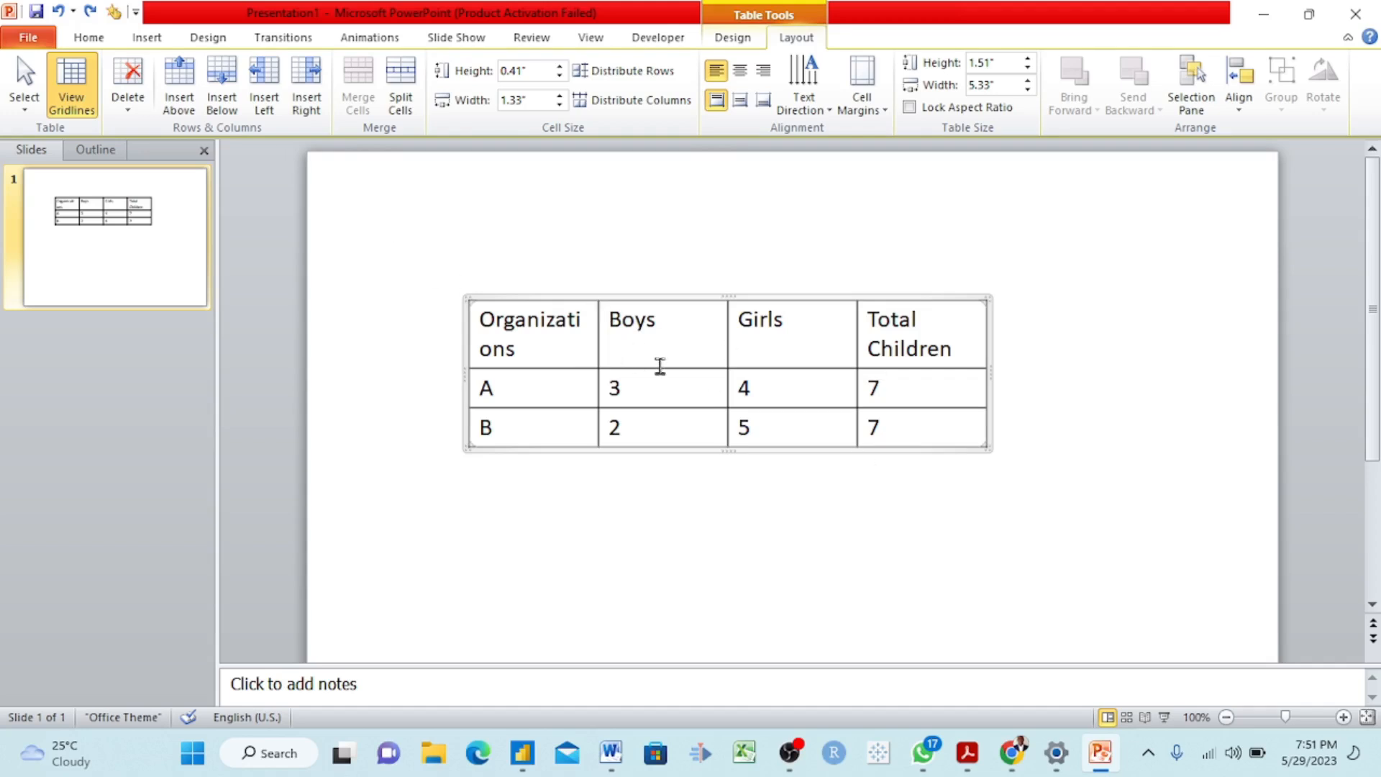
Insert a blank row below row A and another above that new row, and undo both insertions.
{"action": "left_click", "coordinate": [221, 108]}
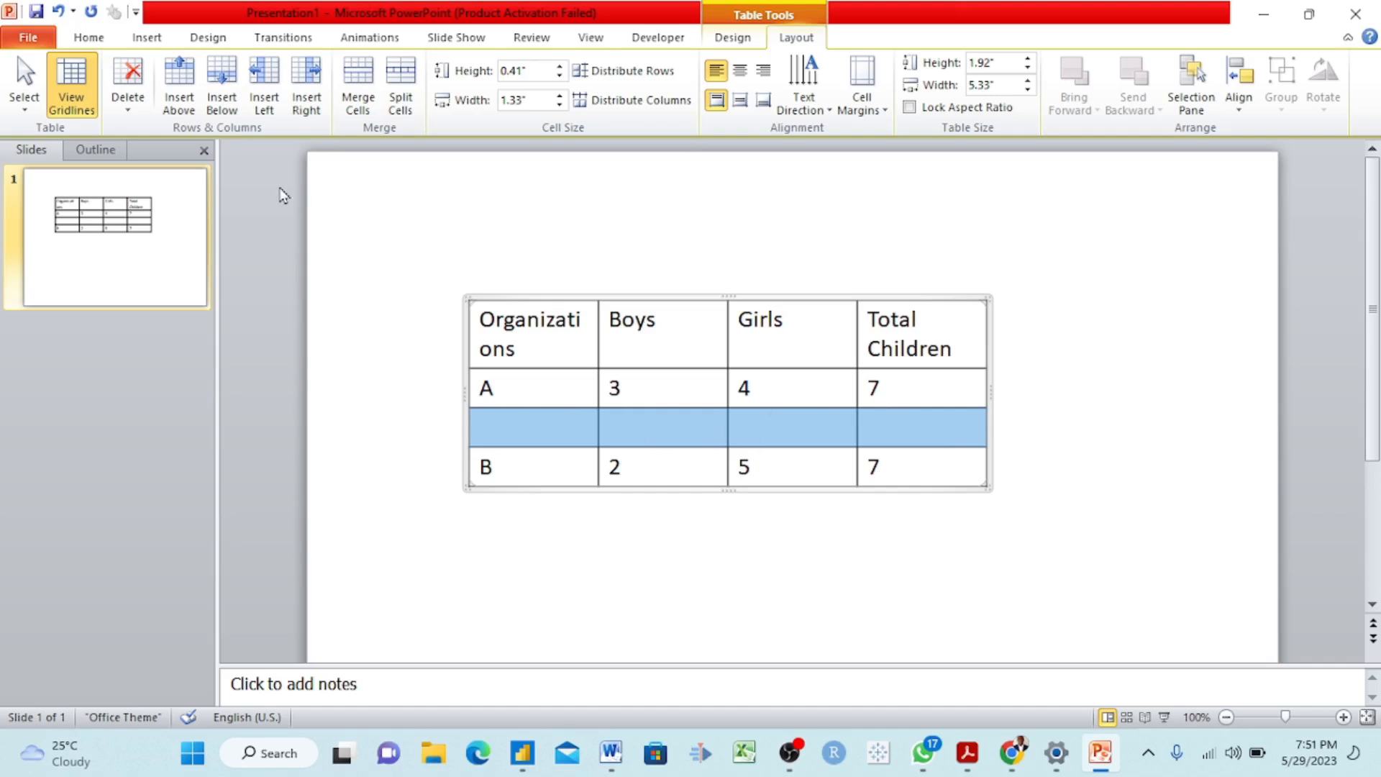
{"action": "left_click", "coordinate": [189, 105]}
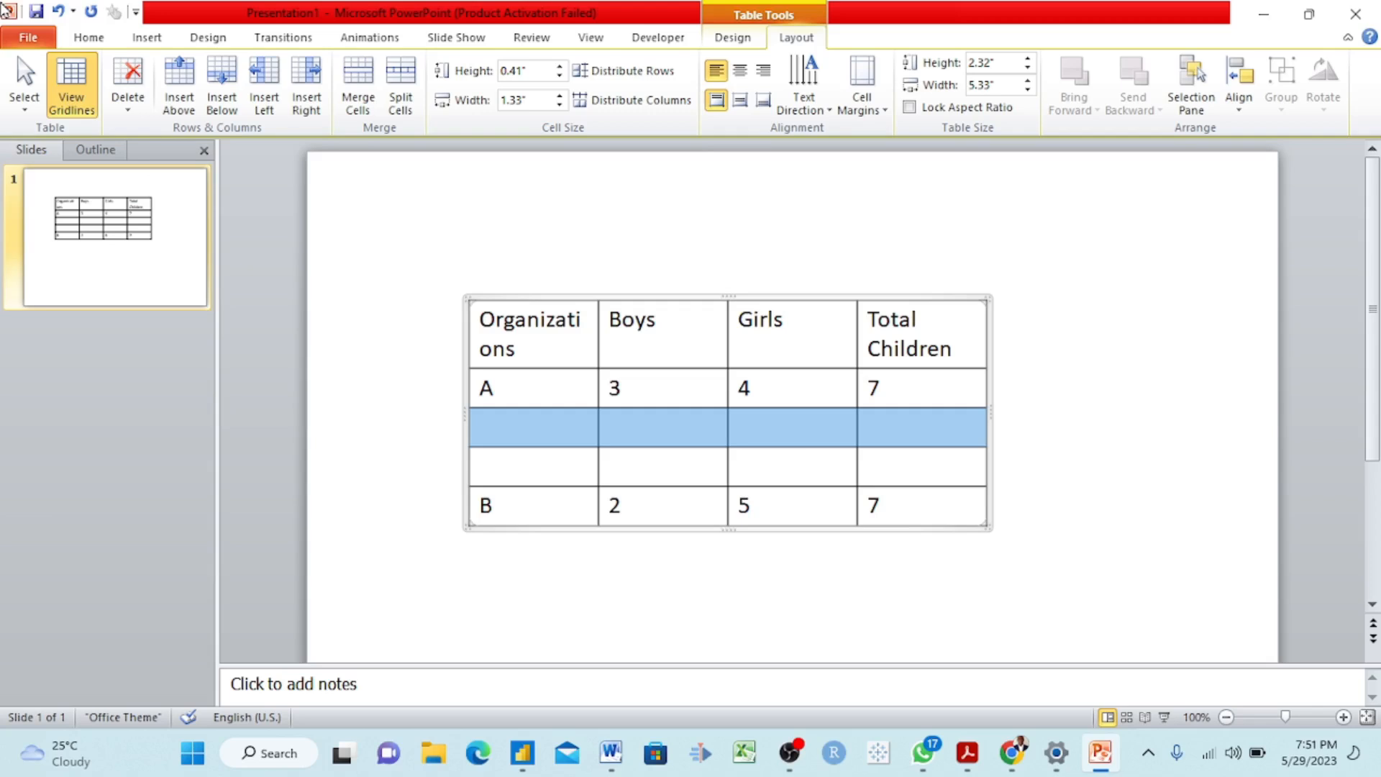
{"action": "left_click", "coordinate": [63, 10]}
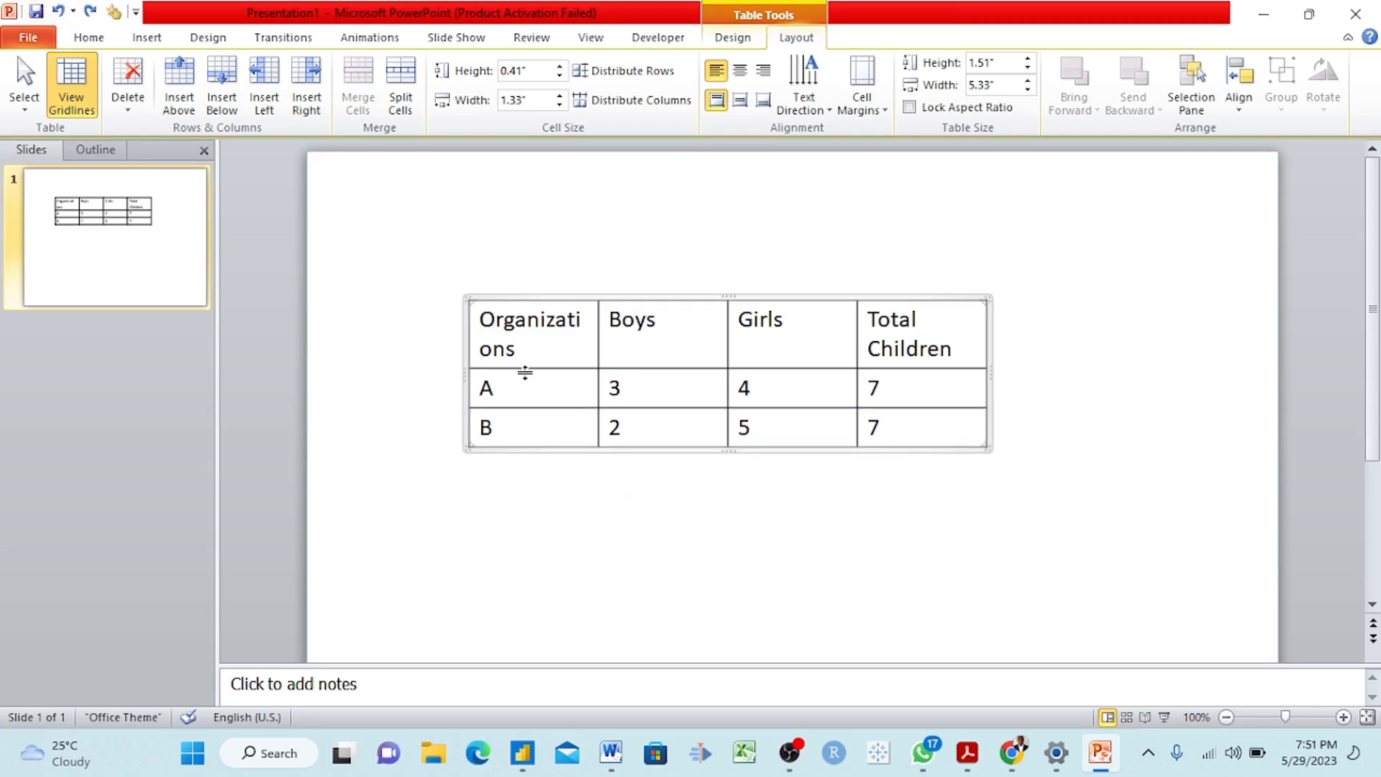
Delete the table's header row and undo the deletion.
{"action": "left_click", "coordinate": [800, 363]}
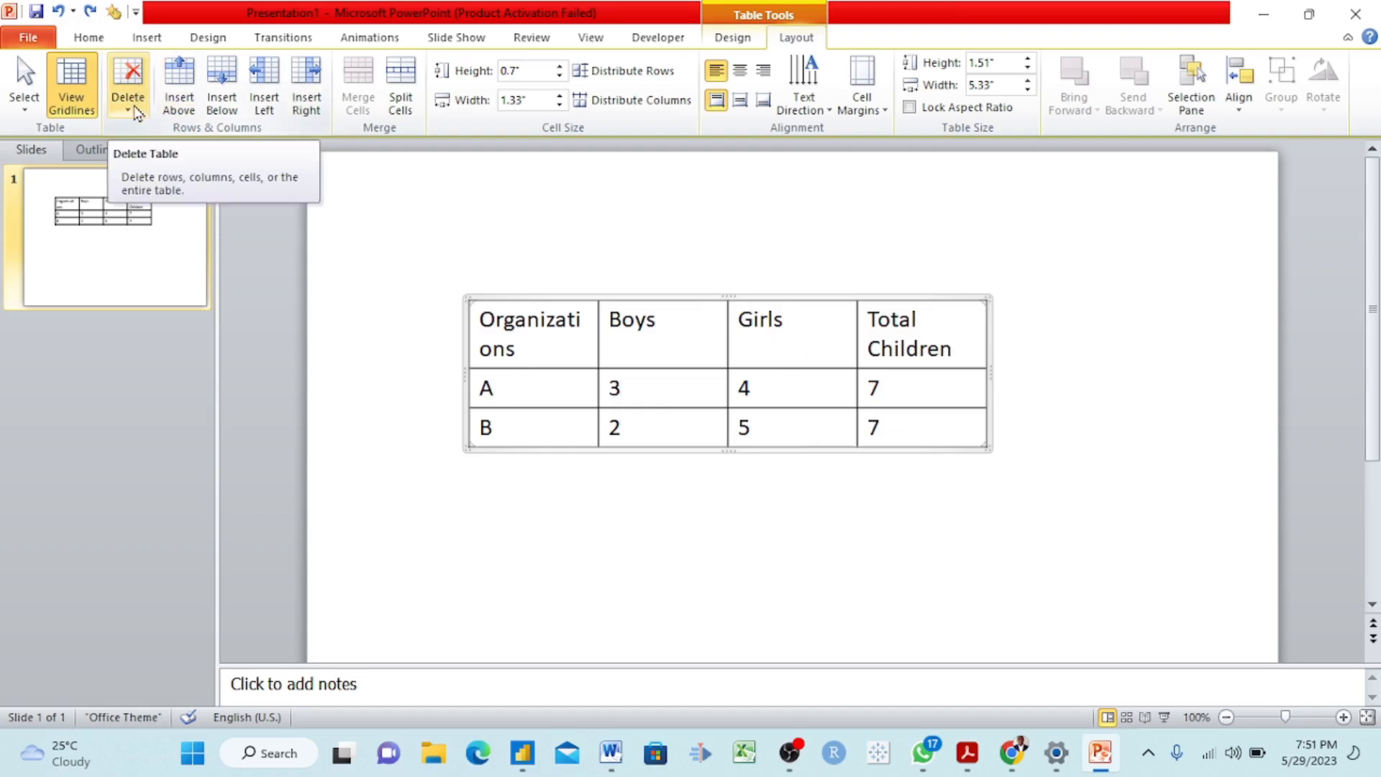
{"action": "left_click", "coordinate": [128, 85]}
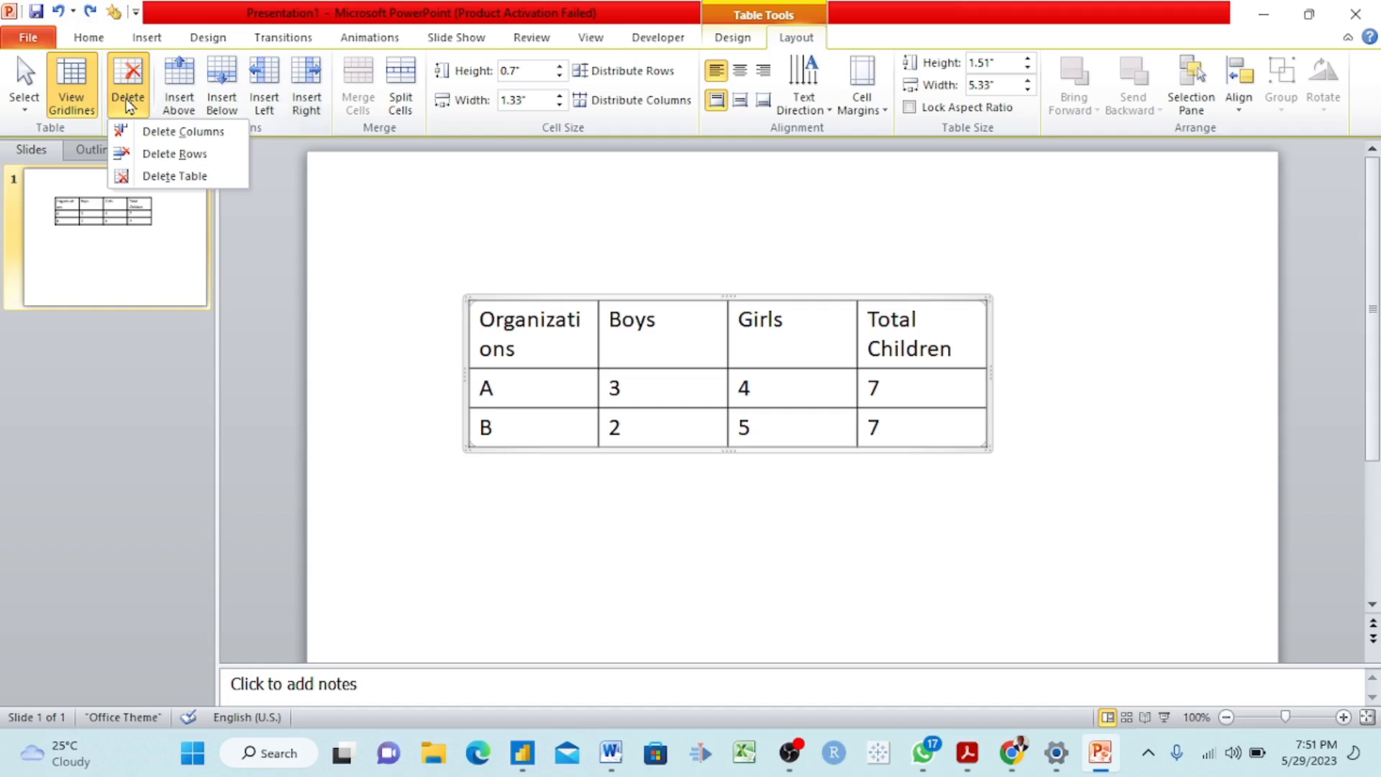
{"action": "left_click", "coordinate": [174, 153]}
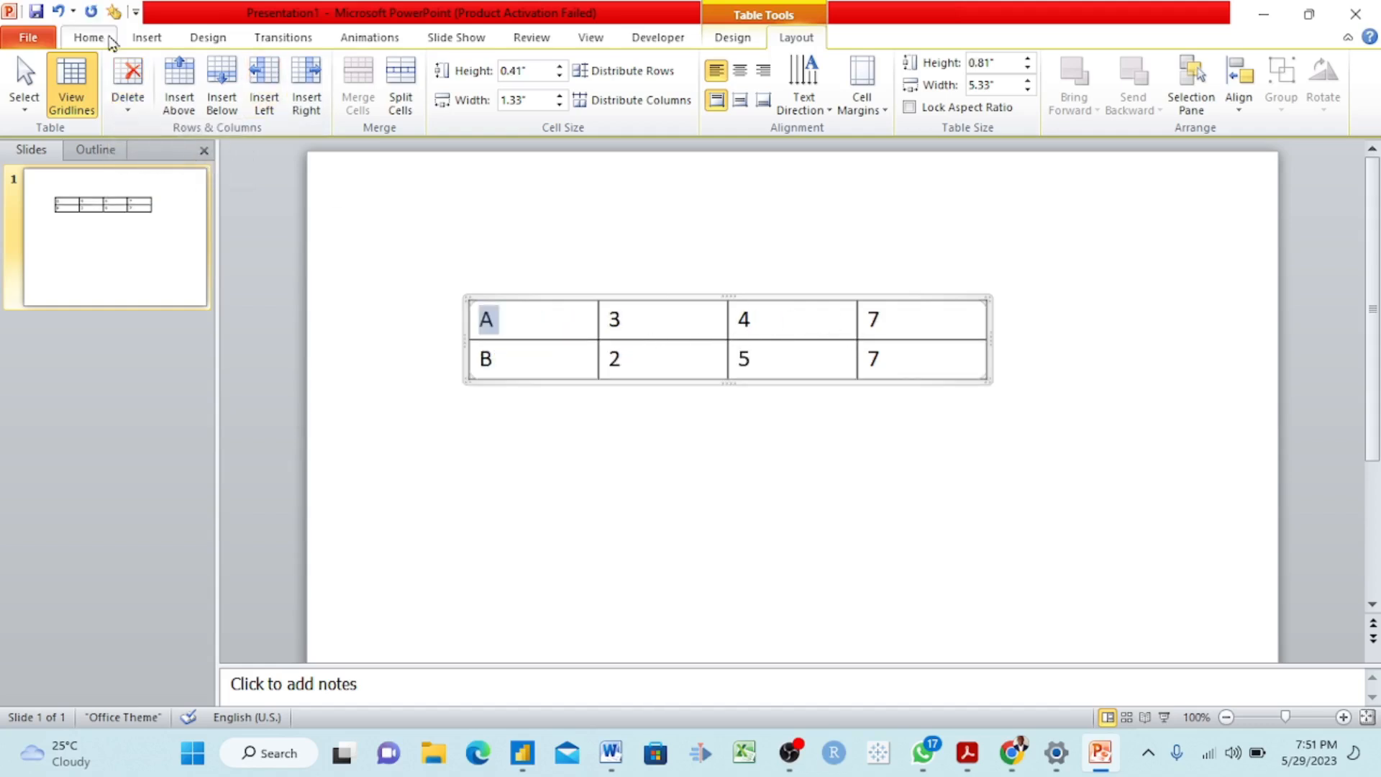
{"action": "left_click", "coordinate": [66, 20]}
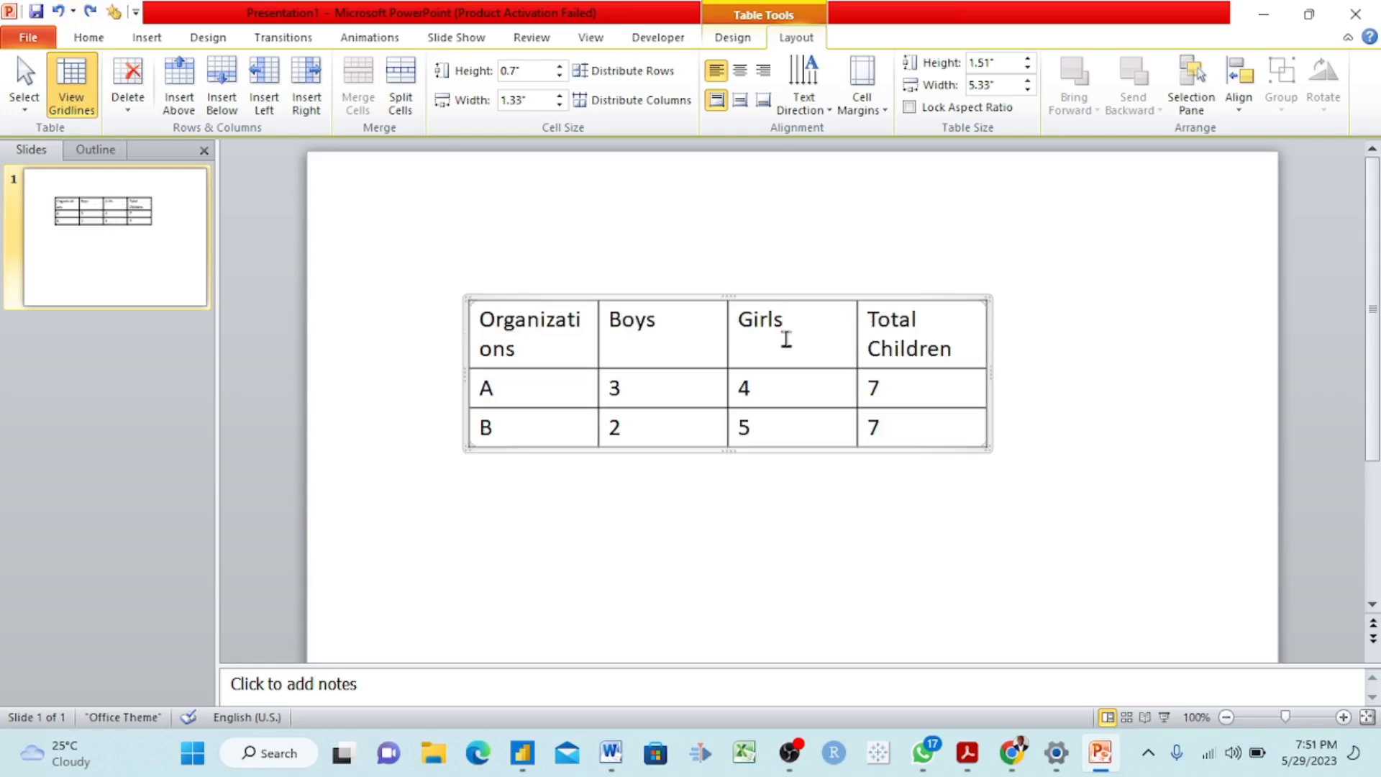
Delete the row for organization A from the table.
{"action": "left_click", "coordinate": [782, 382]}
{"action": "left_click", "coordinate": [128, 104]}
{"action": "left_click", "coordinate": [185, 154]}
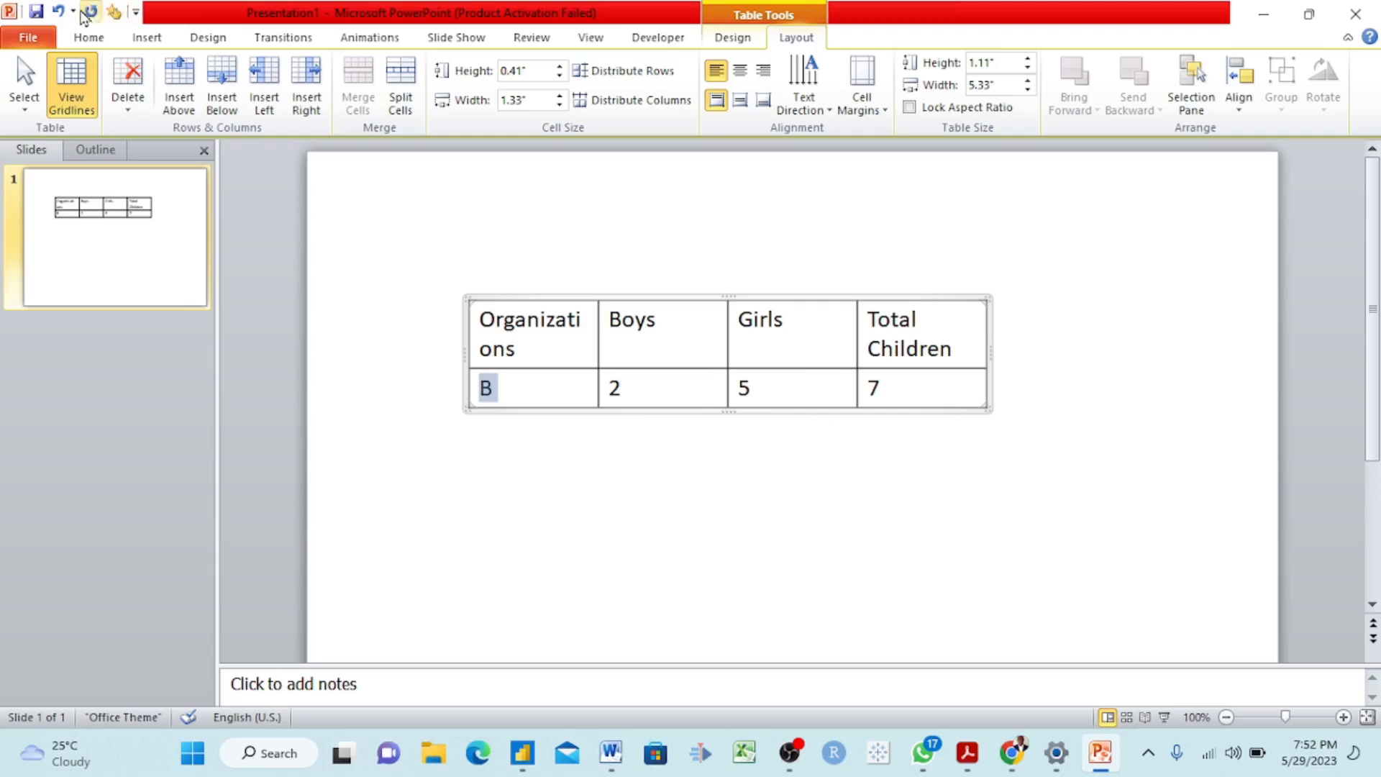
Undo the deletion of the row for organization A.
{"action": "left_click", "coordinate": [57, 12]}
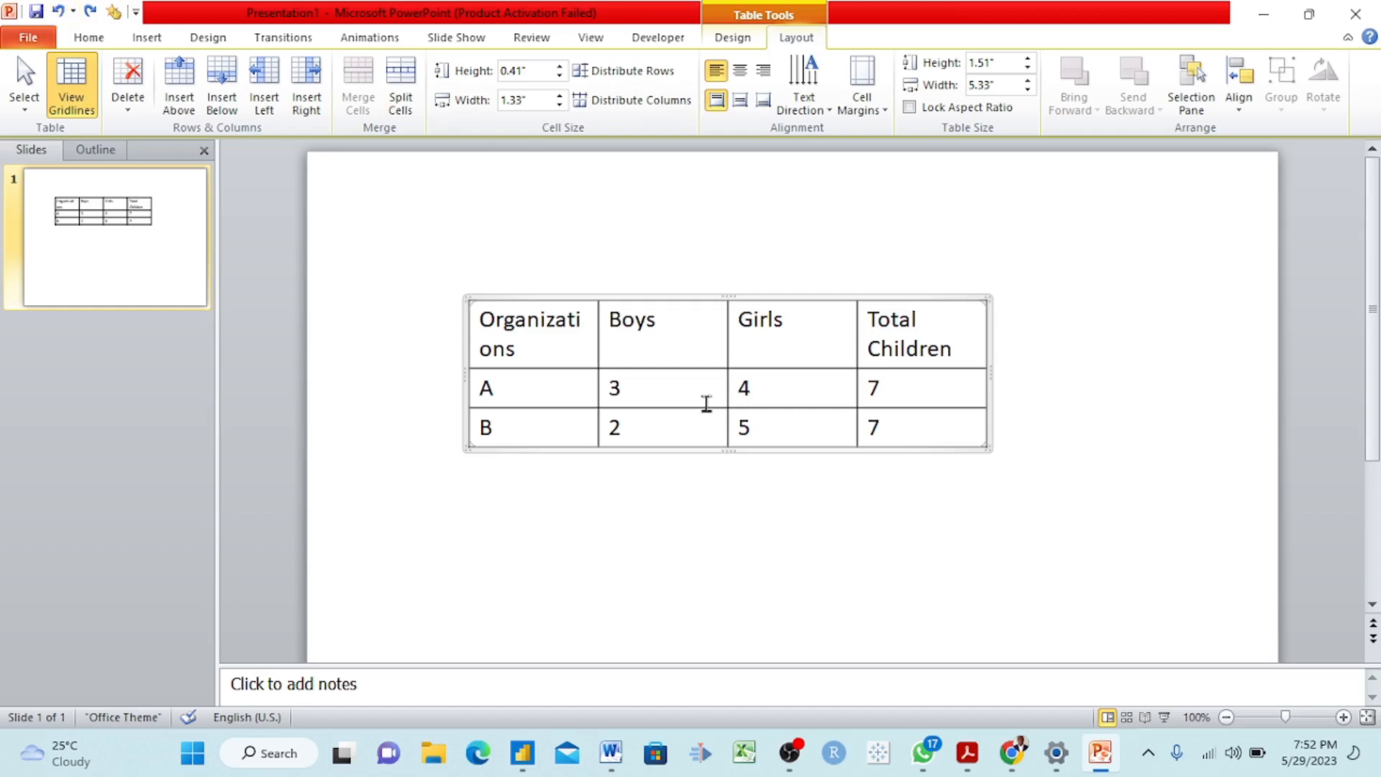
Delete the entire table from the slide and undo the deletion.
{"action": "left_click", "coordinate": [699, 392]}
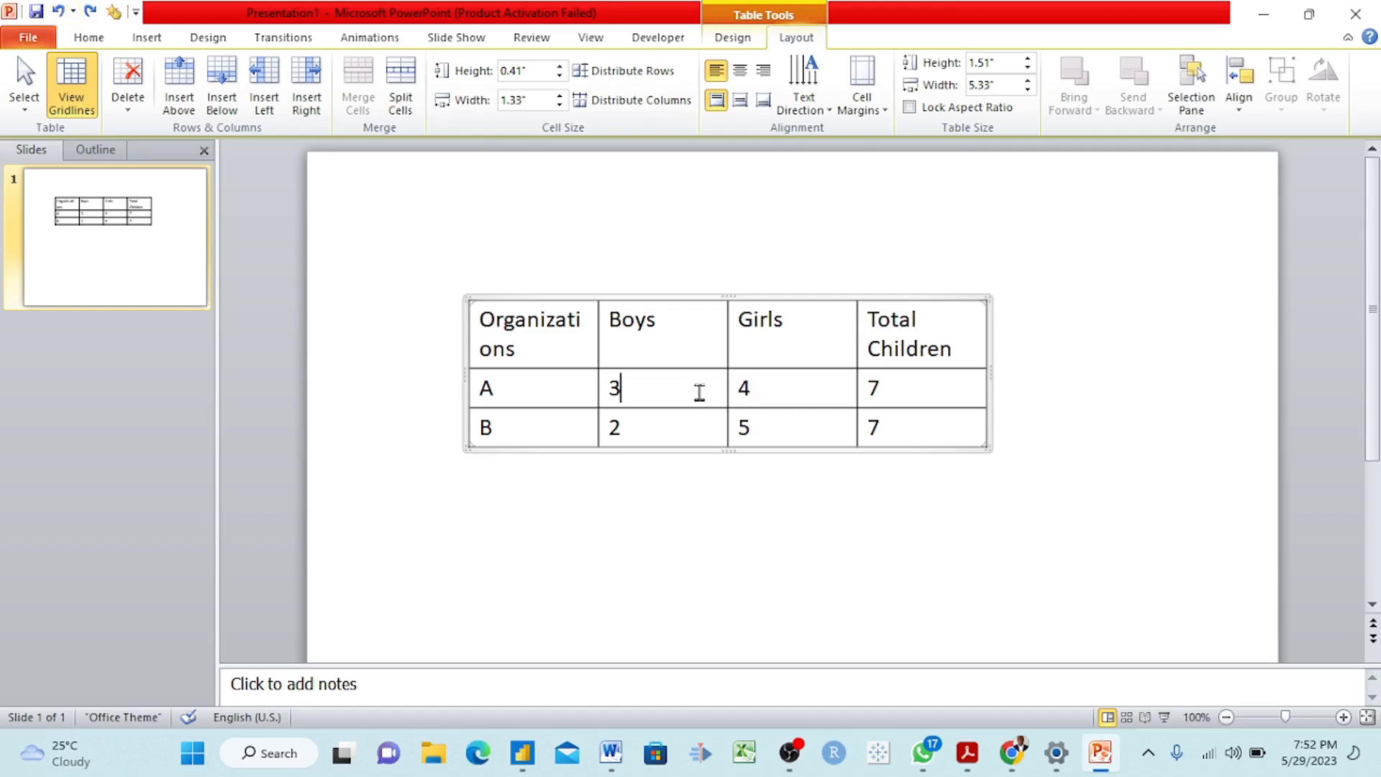
{"action": "left_click", "coordinate": [128, 93]}
{"action": "left_click", "coordinate": [183, 176]}
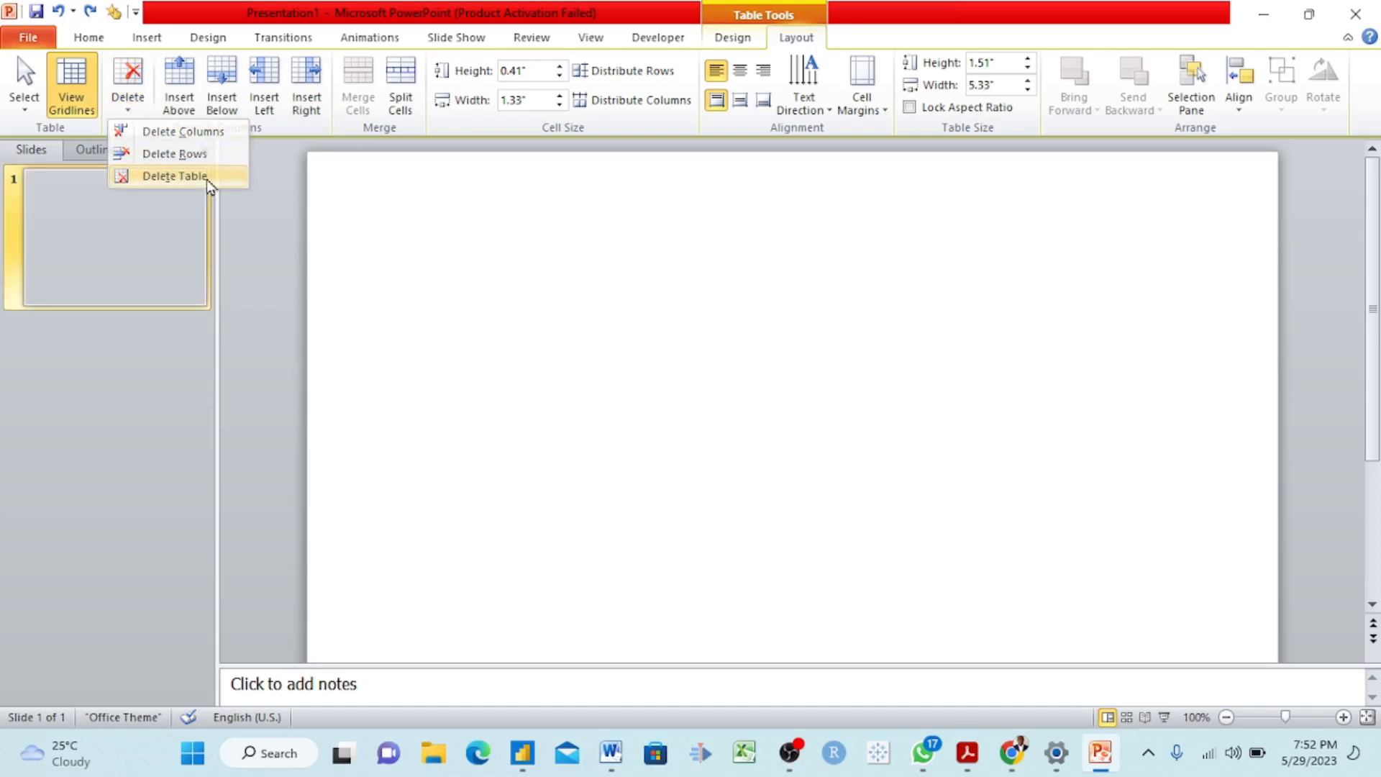
{"action": "left_click", "coordinate": [58, 10]}
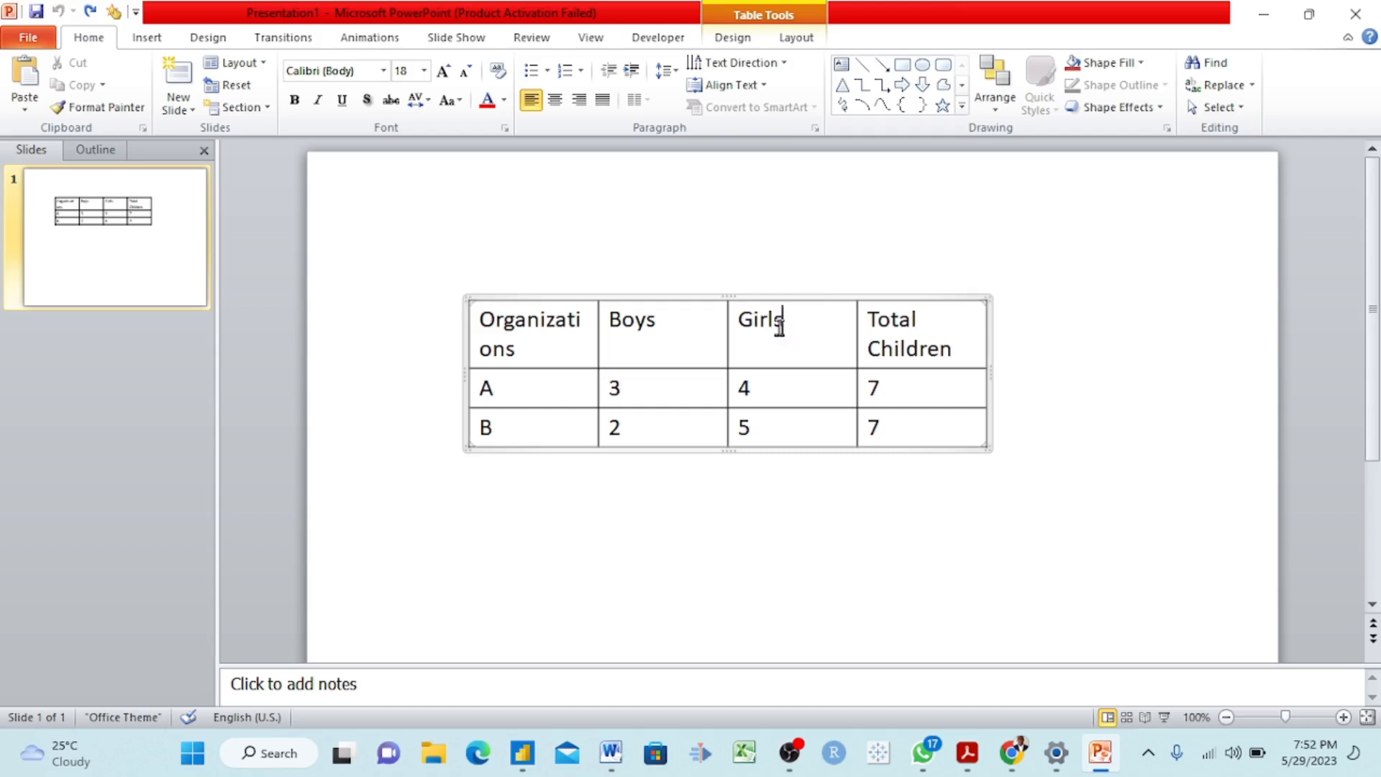
Fill the Girls header cell with a dark blue theme color.
{"action": "left_click", "coordinate": [1141, 64]}
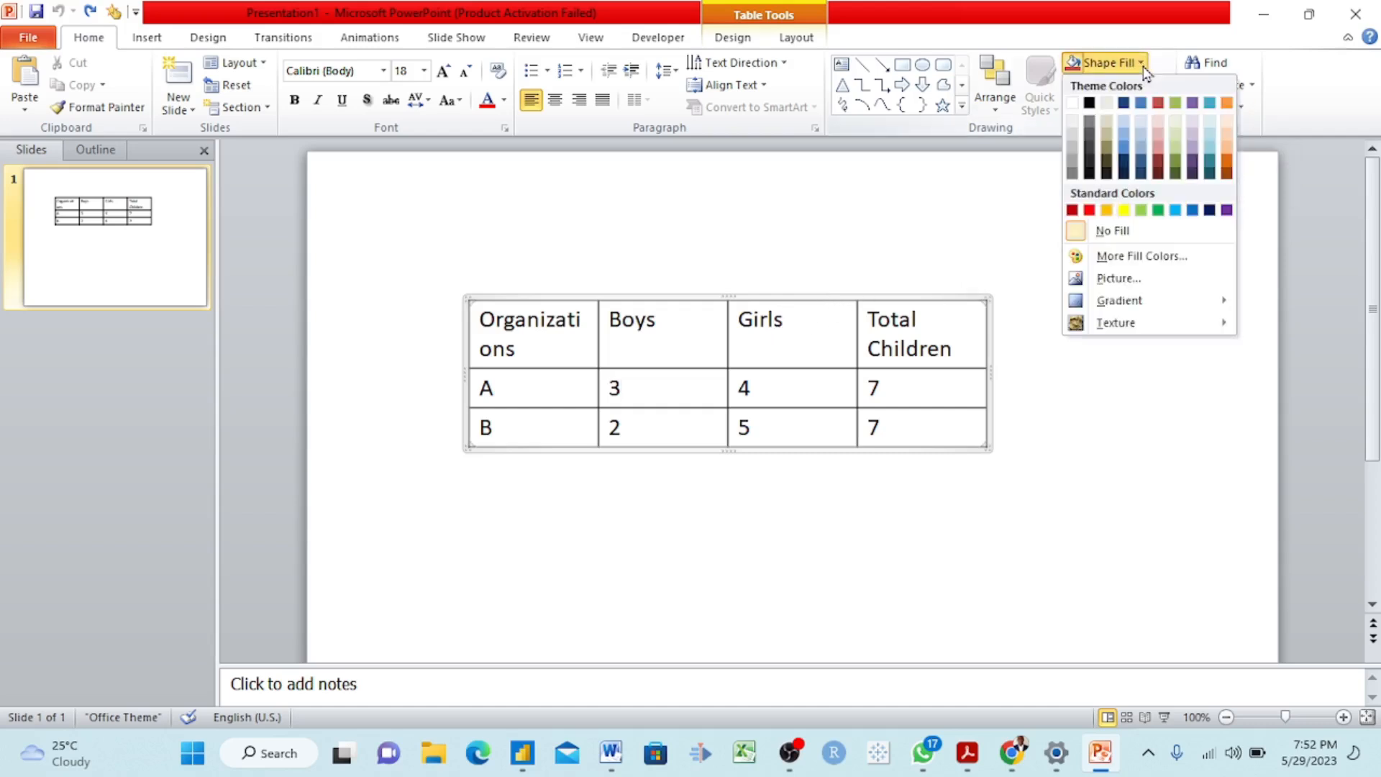
{"action": "left_click", "coordinate": [1125, 162]}
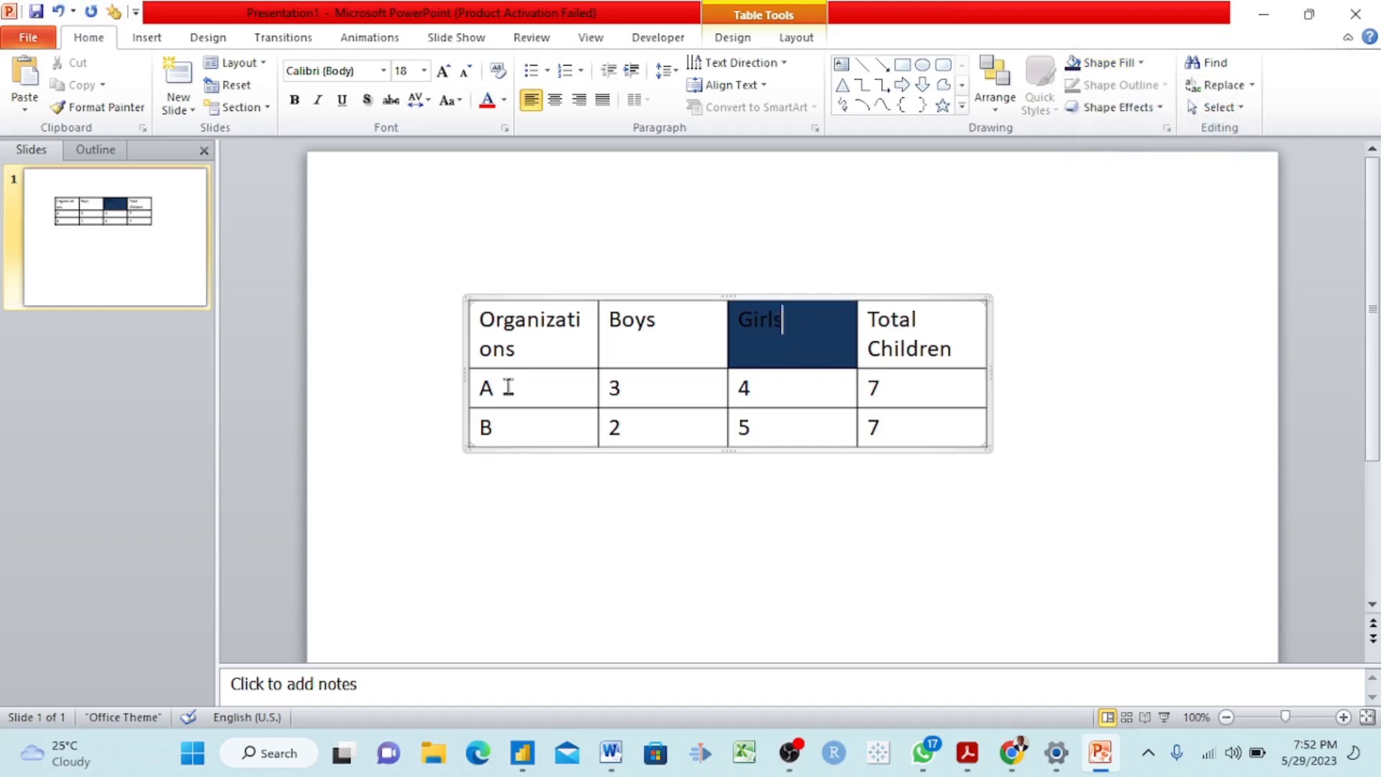
Fill all cells of the organization A row with standard yellow.
{"action": "left_click_drag", "start_coordinate": [508, 387], "coordinate": [958, 375]}
{"action": "left_click", "coordinate": [1142, 63]}
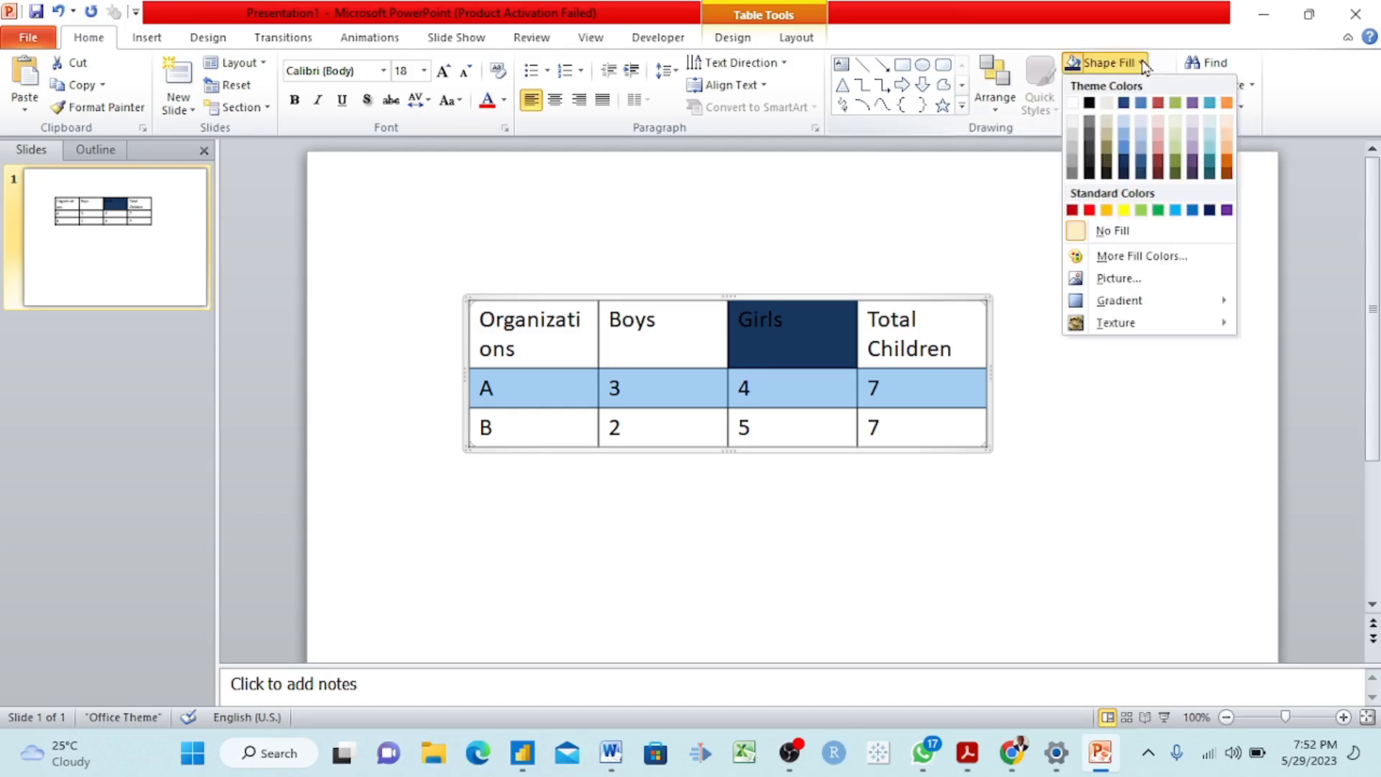
{"action": "left_click", "coordinate": [1123, 213]}
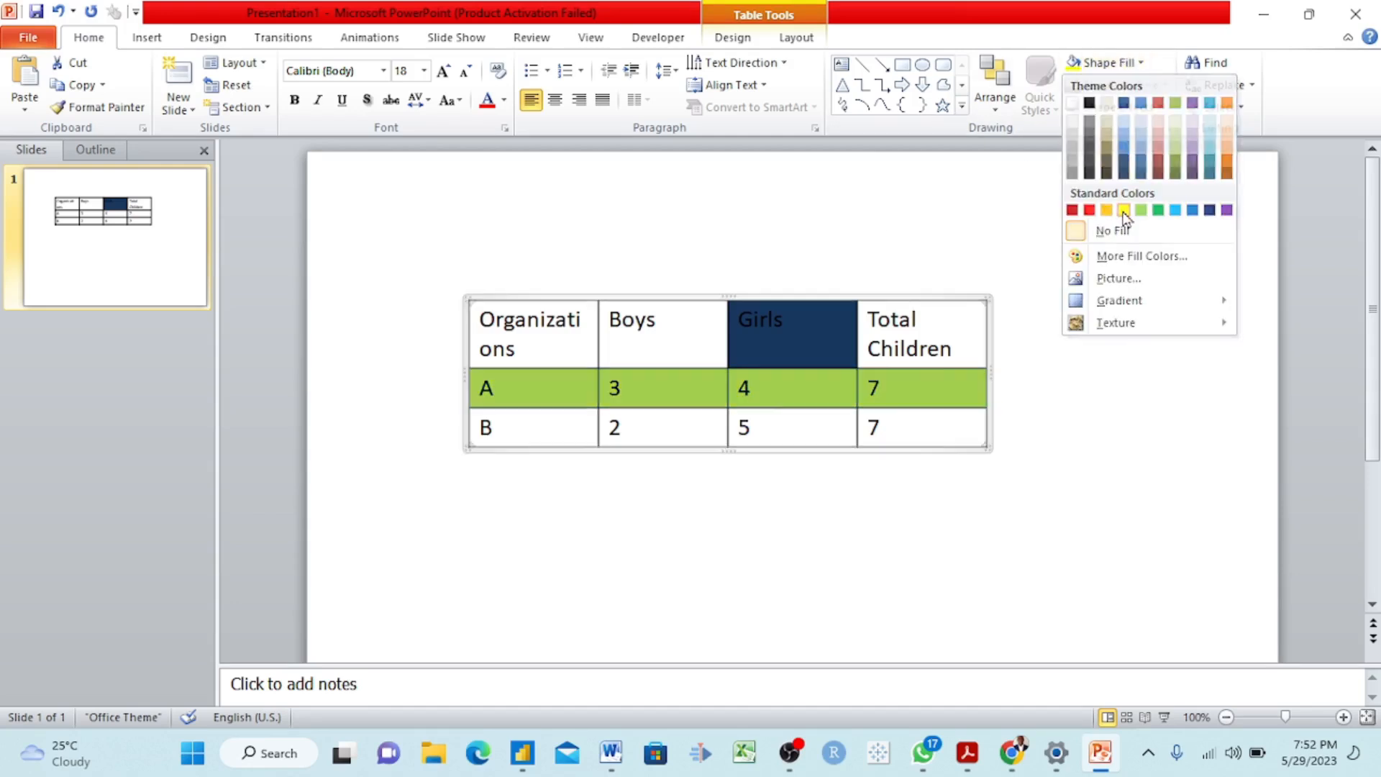
Fill all cells of the rows for organizations A and B with standard light green.
{"action": "left_click", "coordinate": [789, 398]}
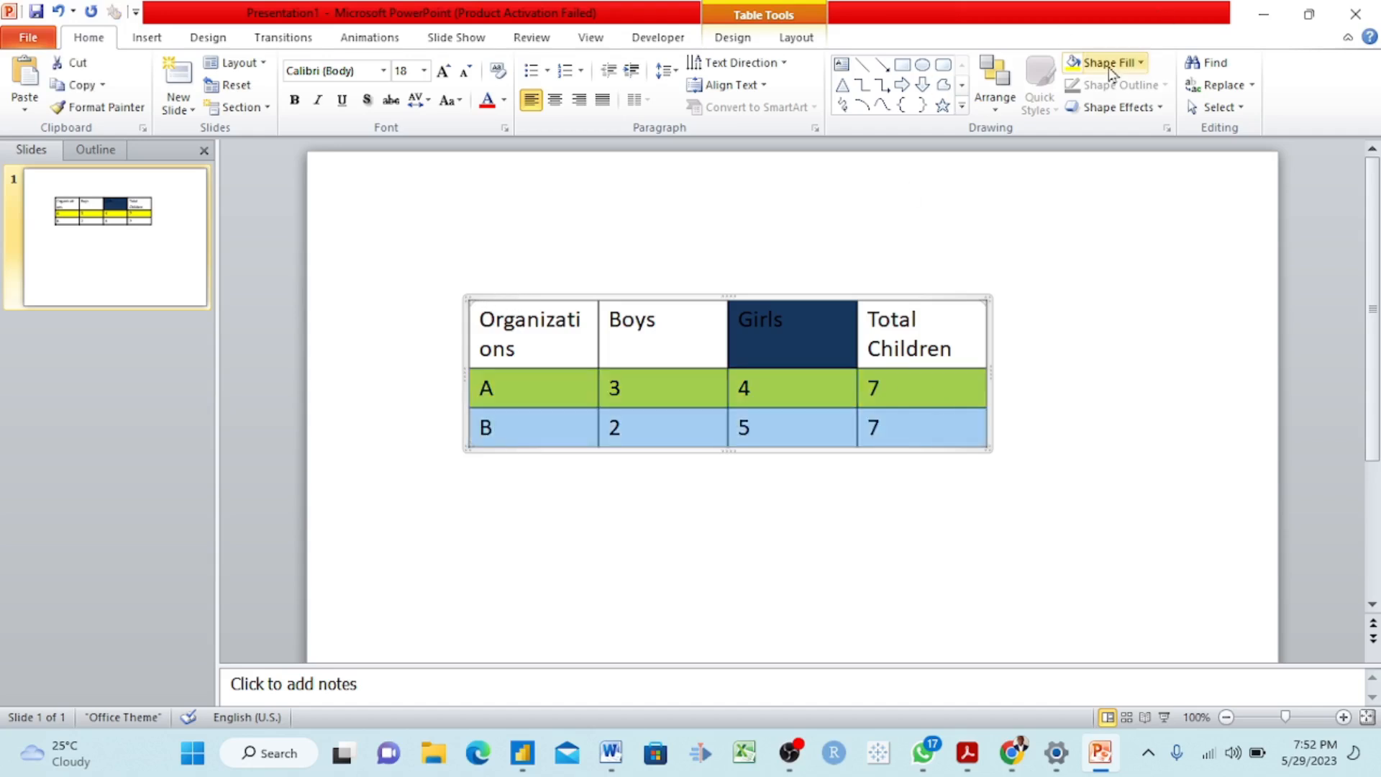
{"action": "left_click", "coordinate": [1140, 64]}
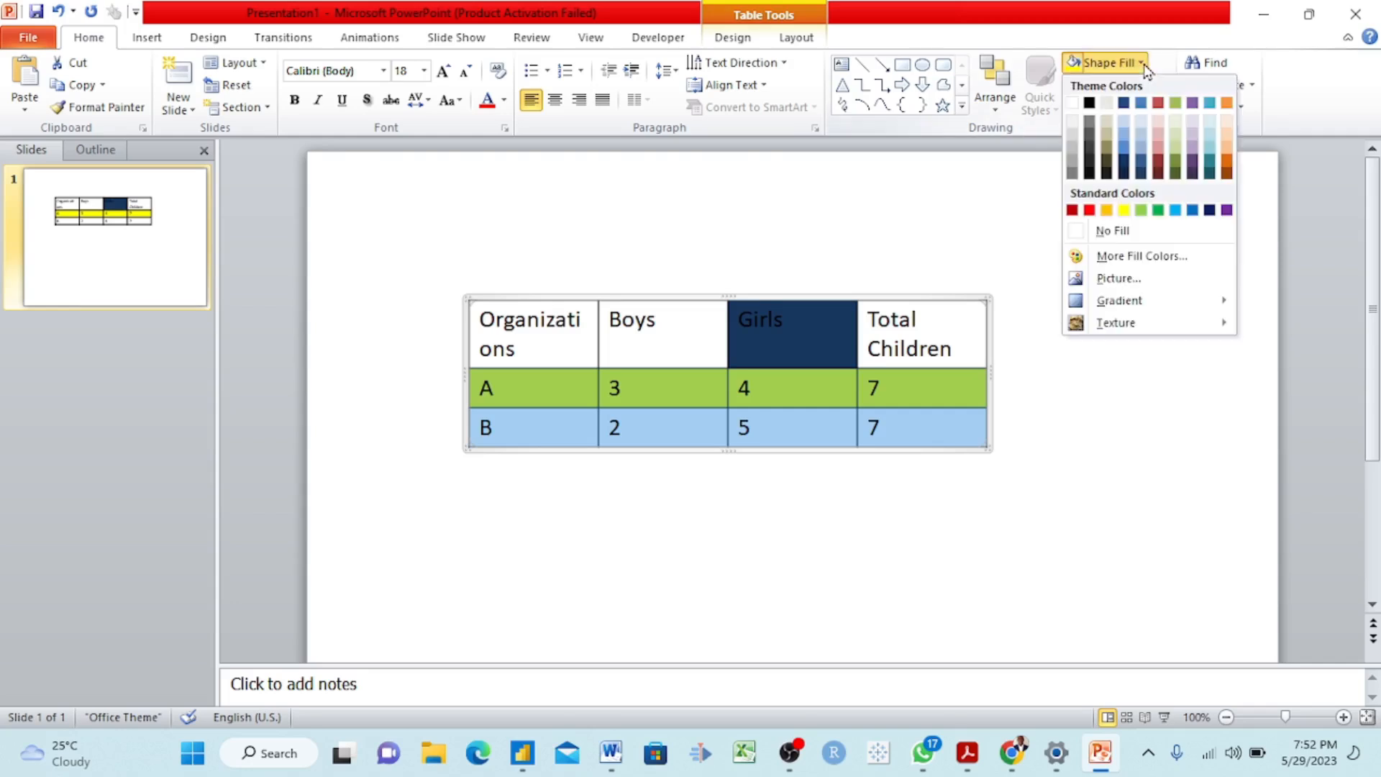
{"action": "left_click", "coordinate": [1158, 210]}
{"action": "left_click", "coordinate": [913, 415]}
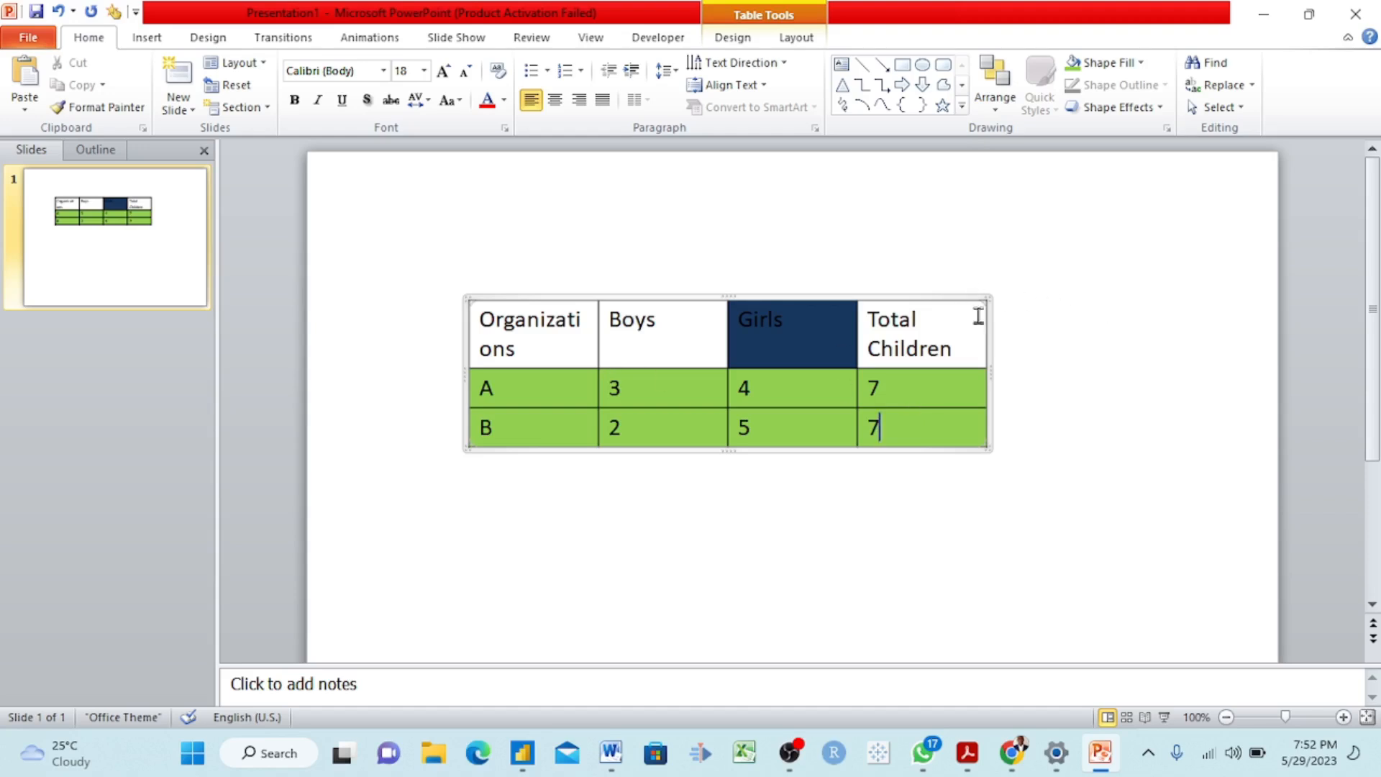
{"action": "scroll", "coordinate": [767, 367], "scroll_direction": "down", "scroll_amount": 2}
{"action": "scroll", "coordinate": [767, 367], "scroll_direction": "up", "scroll_amount": 2}
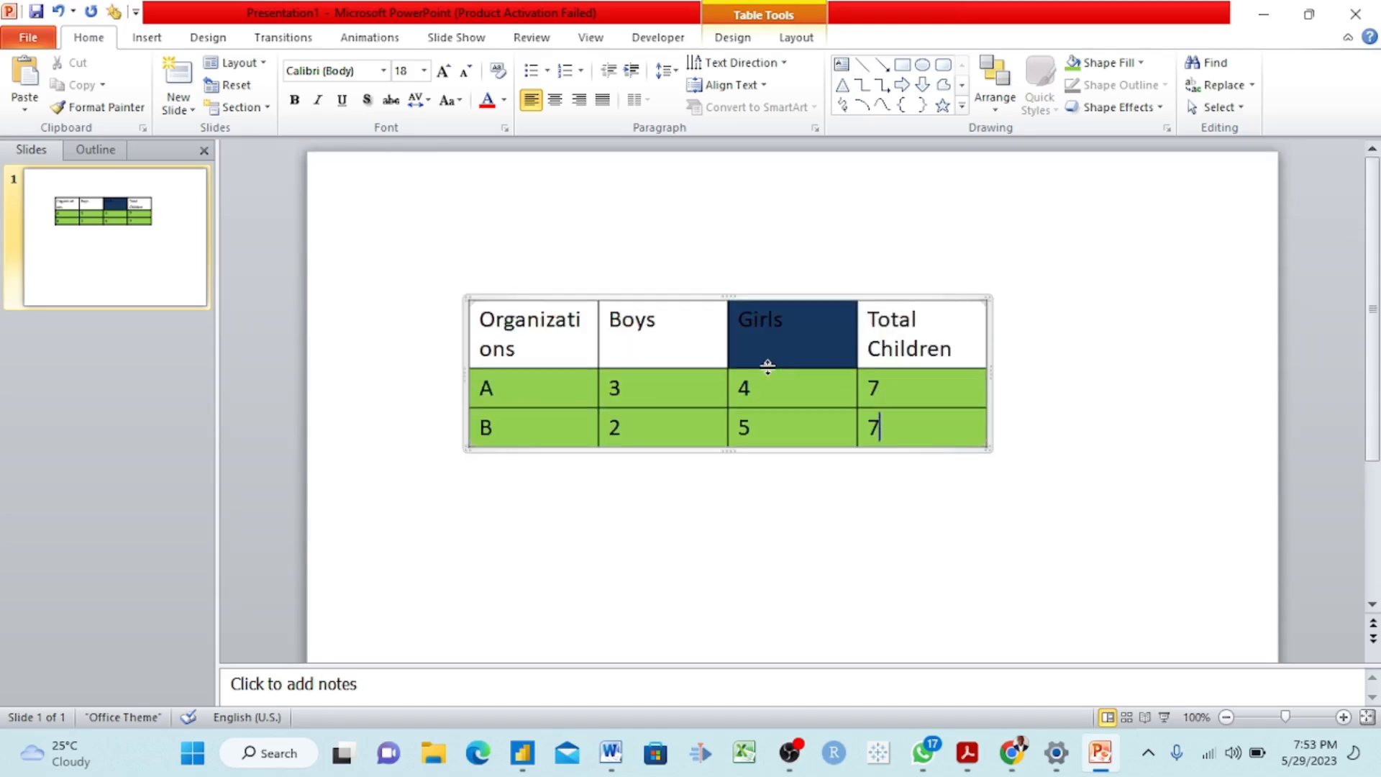